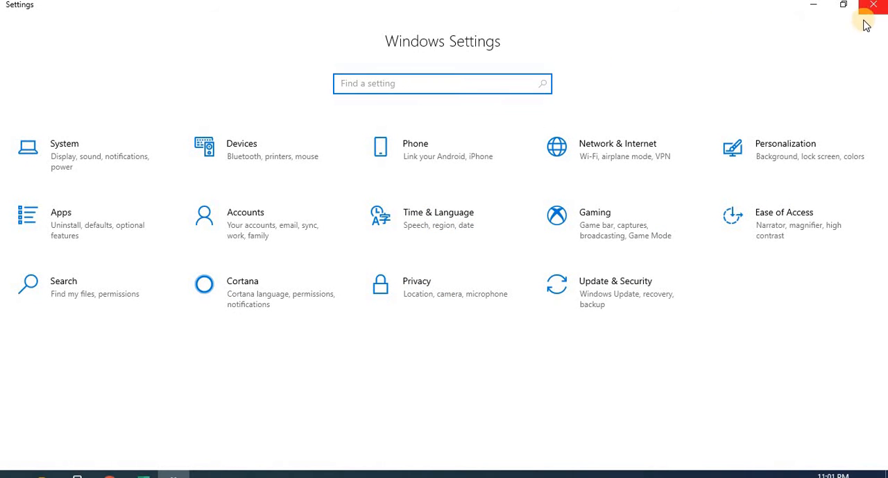
Step: Close the Windows Settings window and slightly widen the SITE column in the Excel worksheet
{"action": "left_click", "coordinate": [873, 7]}
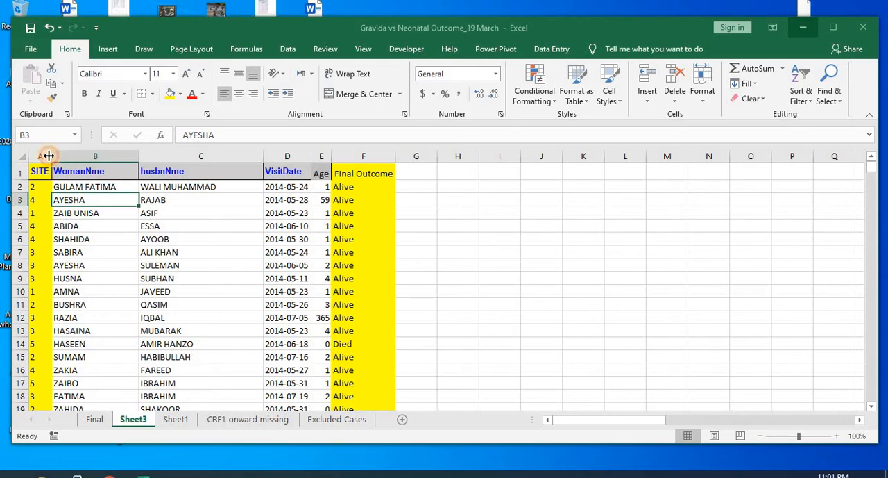
{"action": "left_click_drag", "start_coordinate": [50, 165], "coordinate": [56, 167]}
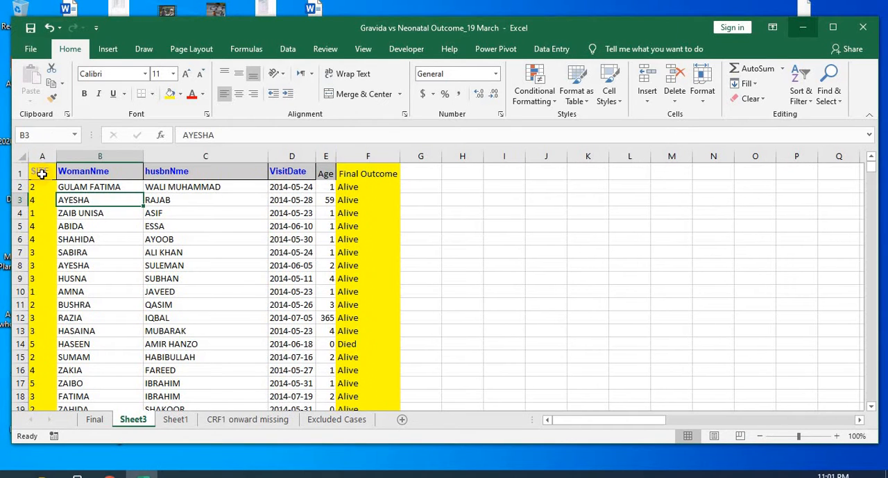
Step: Examine the SITE and Final Outcome columns of Sheet3, from the first record down to the last one and back
{"action": "left_click", "coordinate": [39, 171]}
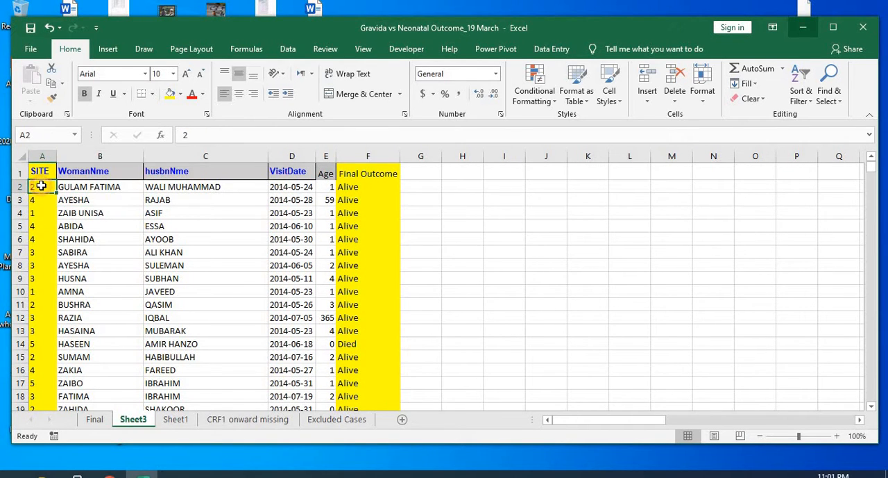
{"action": "key", "text": "Down"}
{"action": "left_click", "coordinate": [43, 176]}
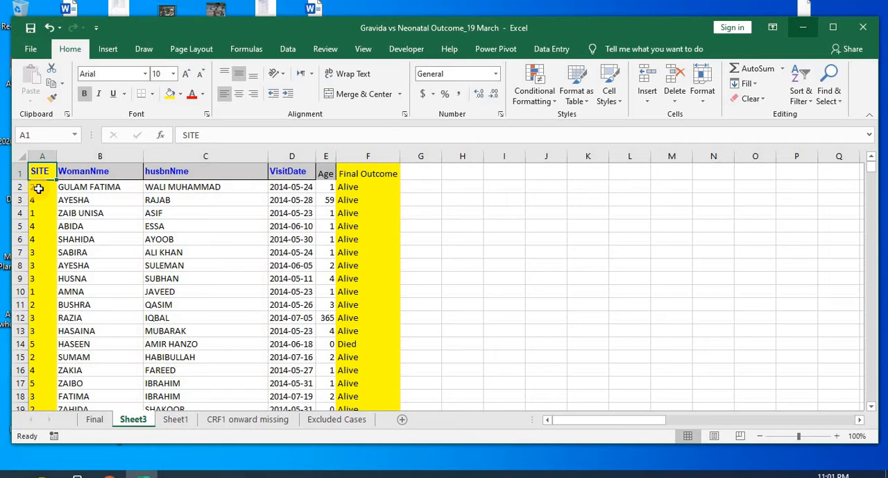
{"action": "left_click", "coordinate": [39, 188]}
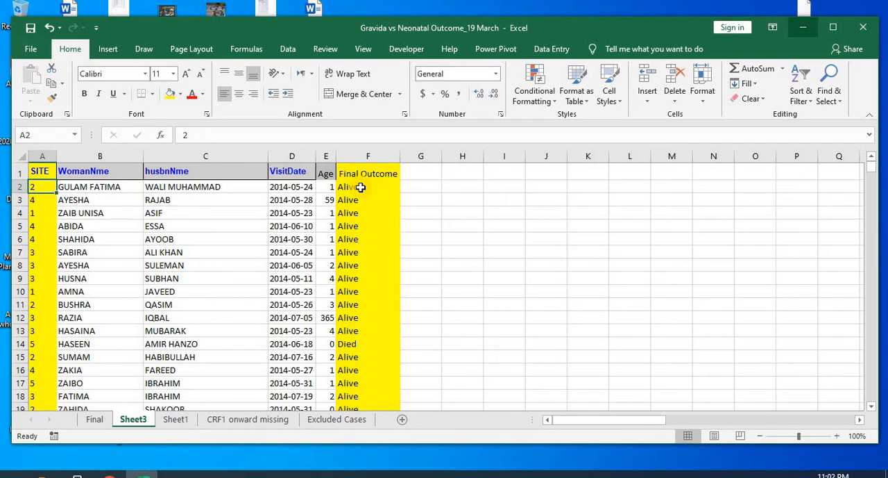
{"action": "left_click", "coordinate": [360, 187]}
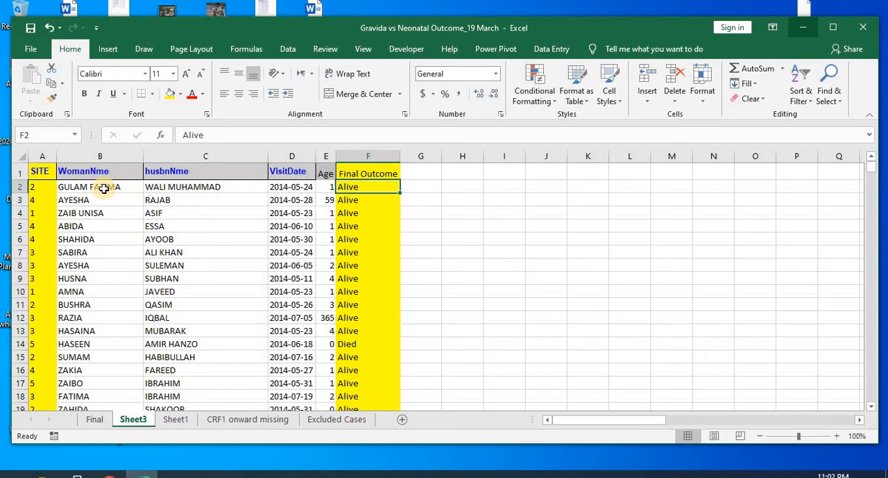
{"action": "left_click", "coordinate": [47, 186]}
{"action": "left_click", "coordinate": [349, 186]}
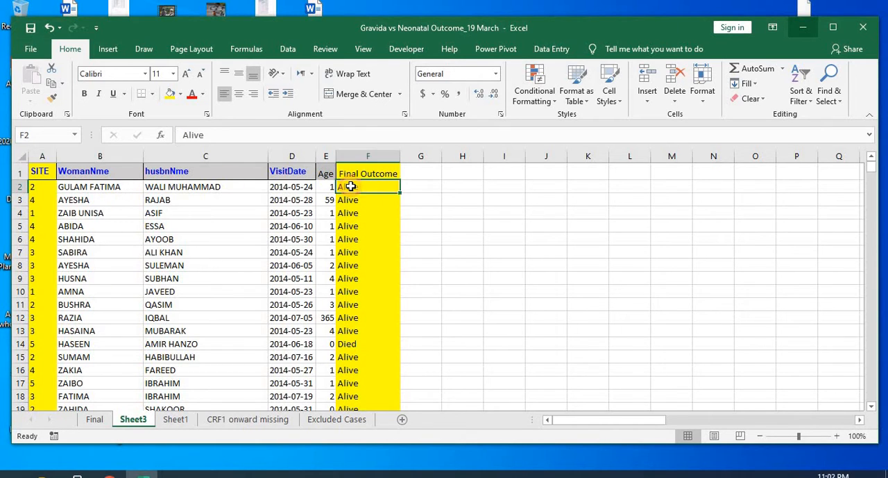
{"action": "left_click", "coordinate": [434, 186]}
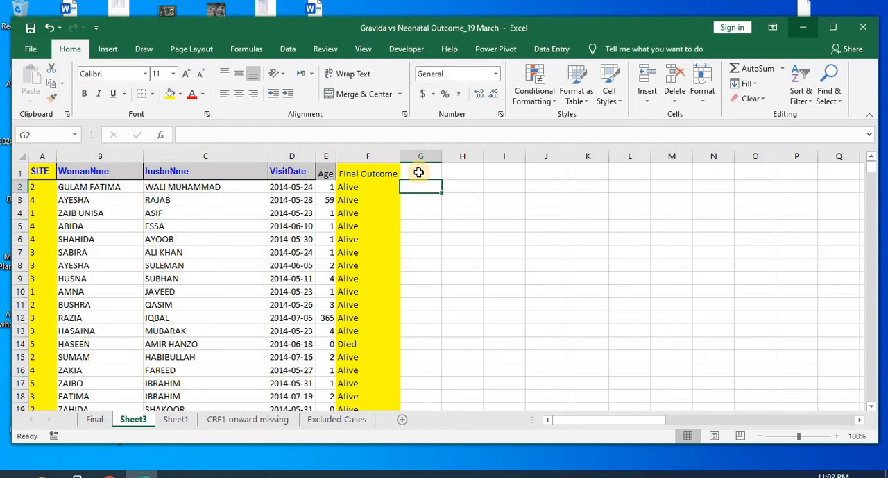
{"action": "left_click", "coordinate": [43, 199]}
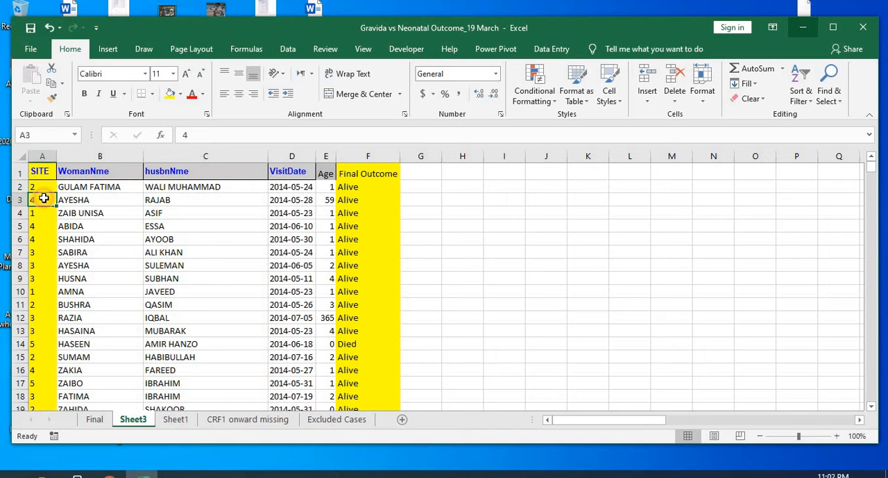
{"action": "key", "text": "ctrl+Down"}
{"action": "key", "text": "Up"}
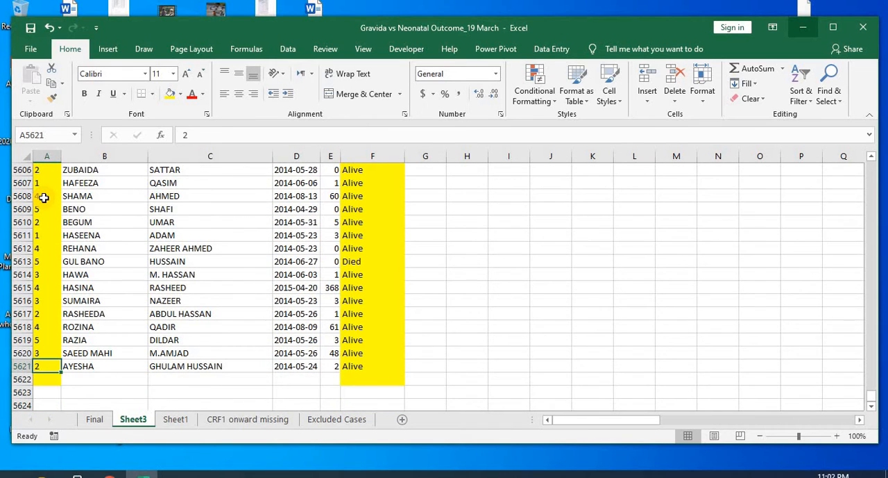
{"action": "key", "text": "Up"}
{"action": "key", "text": "ctrl+Home"}
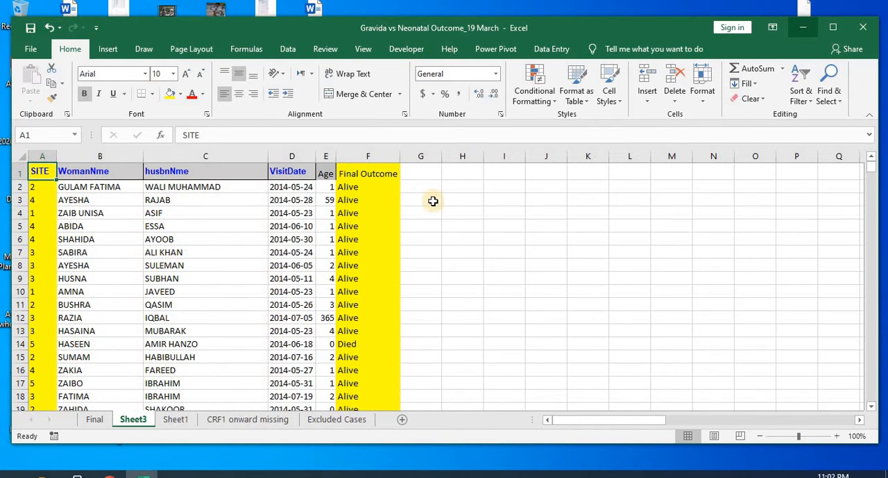
Step: Enter the heading Site in cell J2 beside the data
{"action": "left_click", "coordinate": [461, 198]}
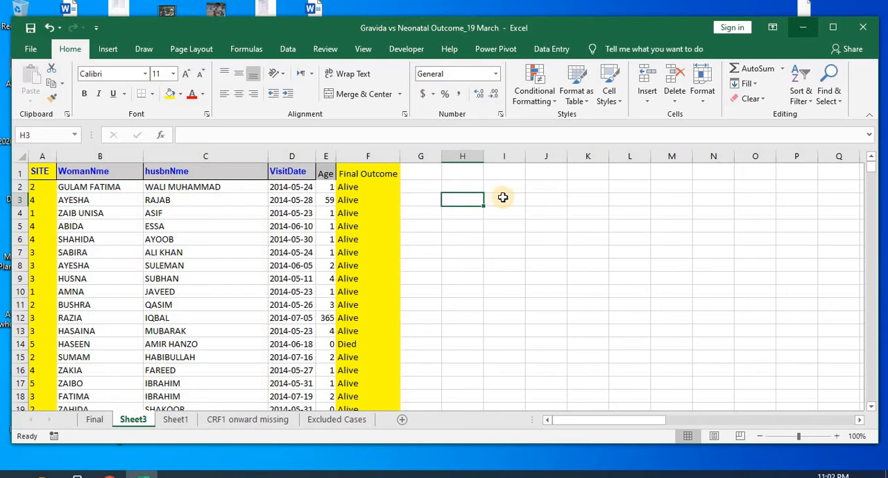
{"action": "left_click", "coordinate": [548, 188]}
{"action": "type", "text": "Ste"}
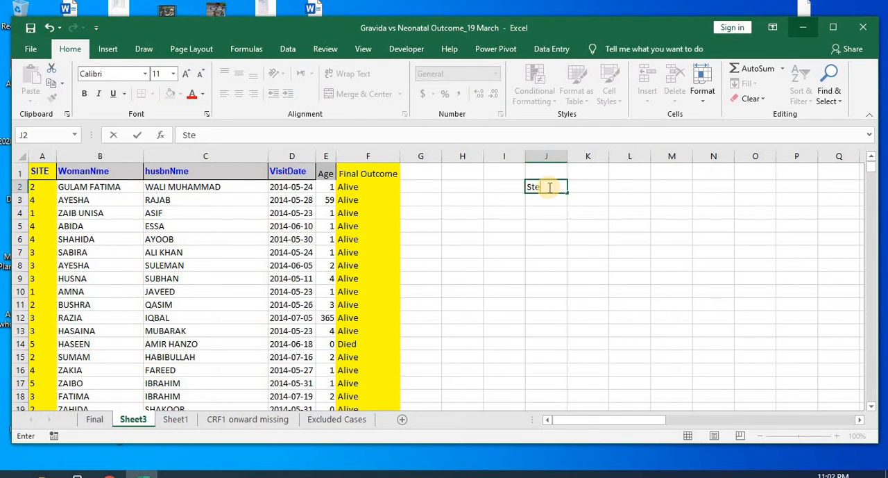
{"action": "key", "text": "BackSpace"}
{"action": "key", "text": "BackSpace"}
{"action": "type", "text": "ite"}
{"action": "key", "text": "Right"}
{"action": "key", "text": "Left"}
{"action": "key", "text": "Down"}
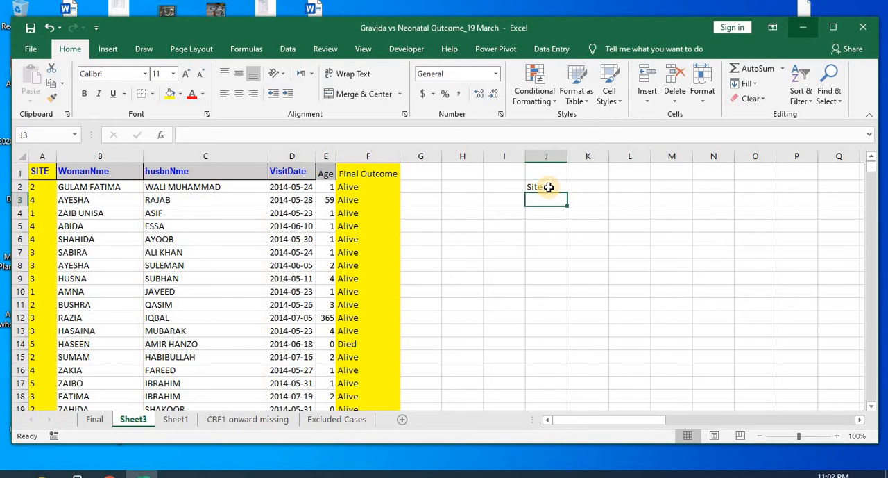
Step: List the site numbers 1 to 5 in cells J3 to J7 under the Site heading
{"action": "type", "text": "1"}
{"action": "key", "text": "Down"}
{"action": "type", "text": "2"}
{"action": "key", "text": "Down"}
{"action": "type", "text": "3"}
{"action": "key", "text": "Down"}
{"action": "type", "text": "4"}
{"action": "key", "text": "Down"}
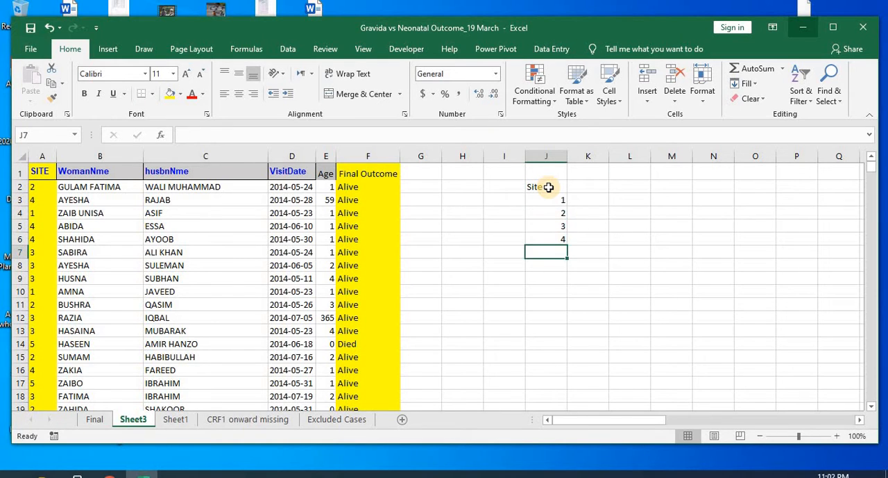
{"action": "type", "text": "5"}
{"action": "key", "text": "Down"}
{"action": "key", "text": "Up"}
{"action": "key", "text": "Up"}
{"action": "key", "text": "Up"}
{"action": "key", "text": "Up"}
{"action": "key", "text": "Up"}
{"action": "key", "text": "Up"}
{"action": "key", "text": "Right"}
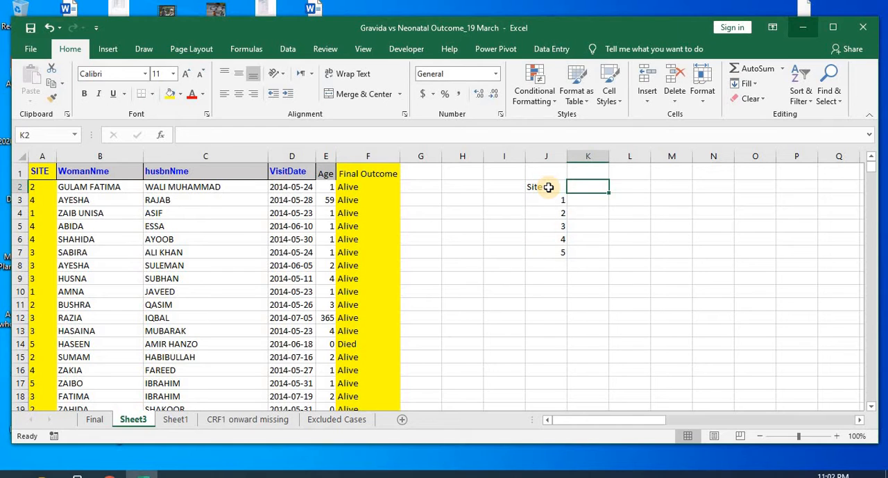
Step: Add the column headings Alive in K2 and Died in L2
{"action": "type", "text": "Alive"}
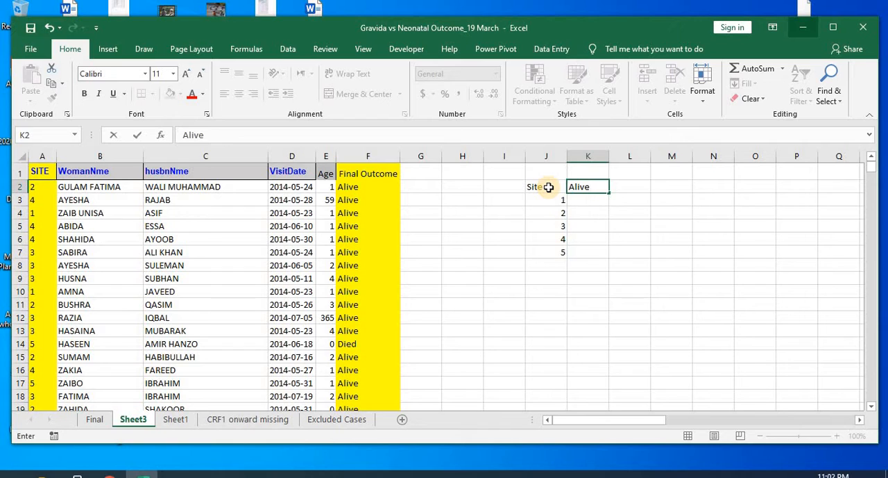
{"action": "key", "text": "Right"}
{"action": "key", "text": "Left"}
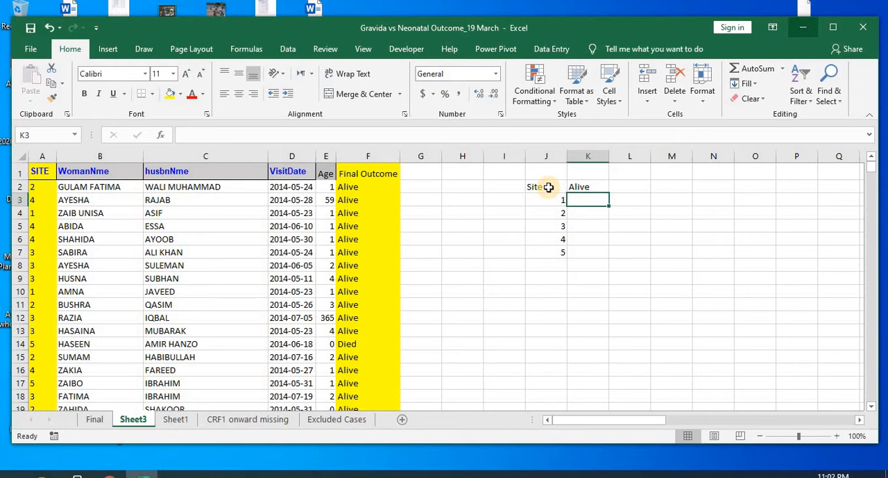
{"action": "key", "text": "Right"}
{"action": "type", "text": "Died"}
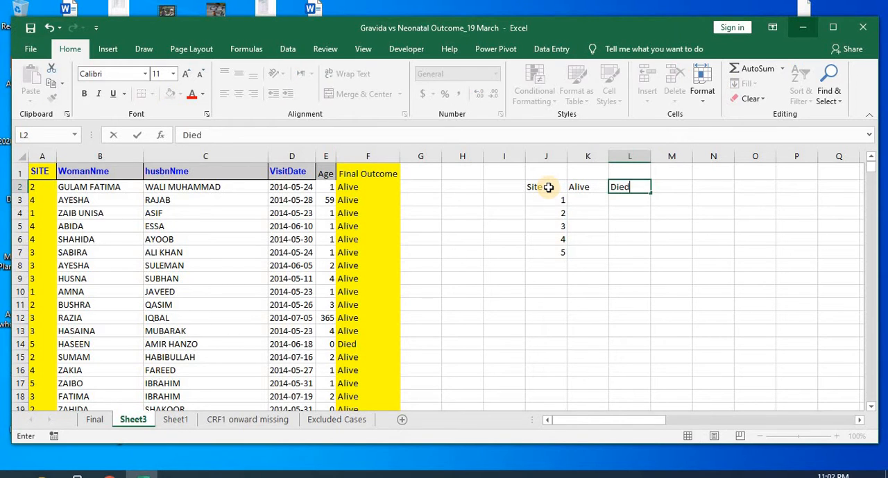
{"action": "key", "text": "Right"}
{"action": "key", "text": "Down"}
{"action": "key", "text": "Left"}
{"action": "key", "text": "Up"}
{"action": "key", "text": "Right"}
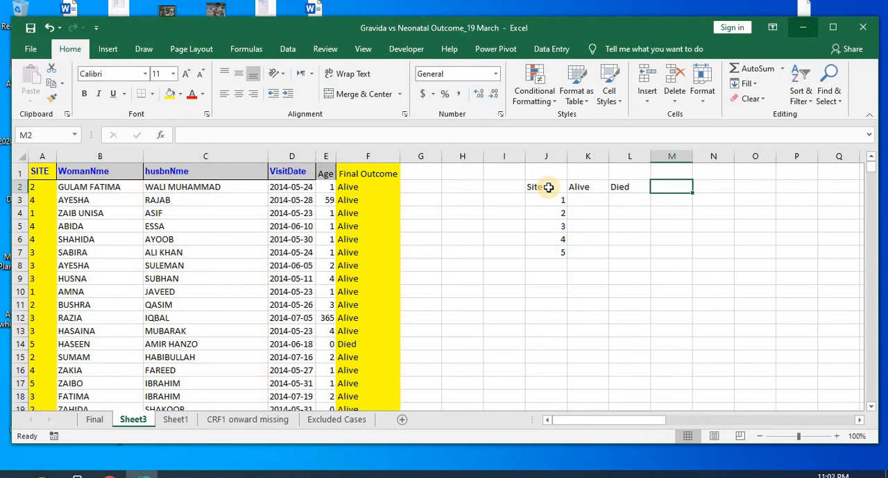
Step: Clear the sample Site, Alive and Died table from the cells beside the data
{"action": "key", "text": "Left"}
{"action": "key", "text": "Left"}
{"action": "key", "text": "Left"}
{"action": "key", "text": "shift+Down"}
{"action": "key", "text": "shift+Down"}
{"action": "key", "text": "shift+Down"}
{"action": "key", "text": "shift+Down"}
{"action": "key", "text": "shift+Down"}
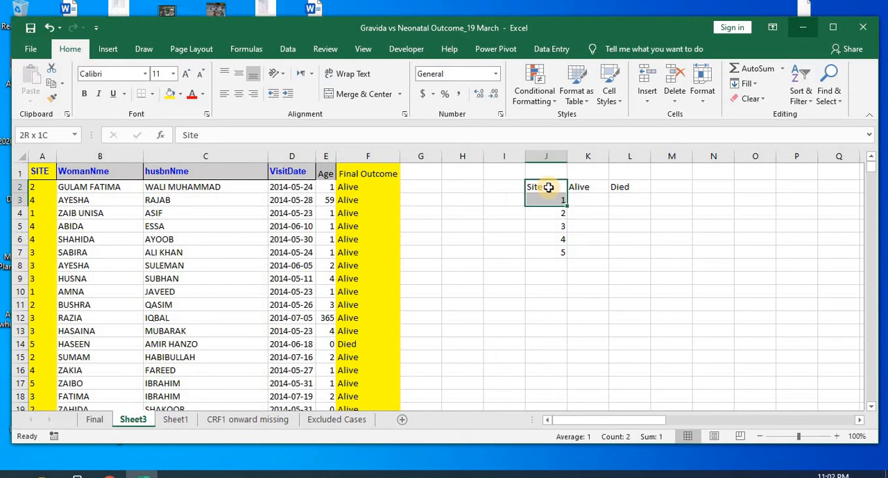
{"action": "key", "text": "shift+Right"}
{"action": "key", "text": "shift+Right"}
{"action": "key", "text": "shift+Right"}
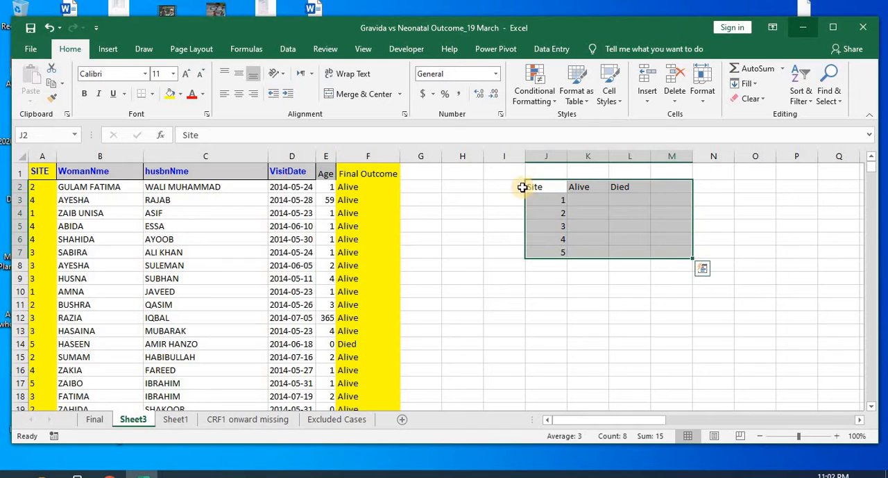
{"action": "left_click", "coordinate": [520, 191]}
{"action": "left_click_drag", "start_coordinate": [525, 194], "coordinate": [653, 186]}
{"action": "left_click_drag", "start_coordinate": [642, 250], "coordinate": [642, 279]}
{"action": "left_click", "coordinate": [430, 186]}
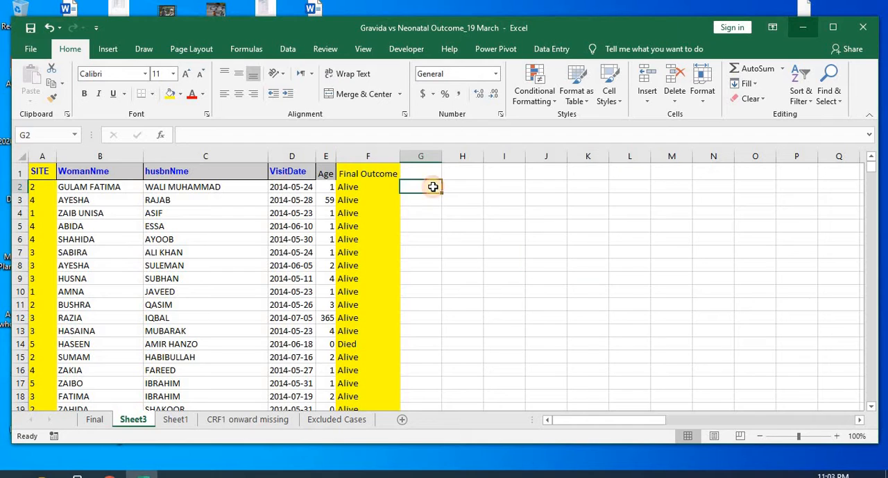
{"action": "left_click", "coordinate": [41, 170]}
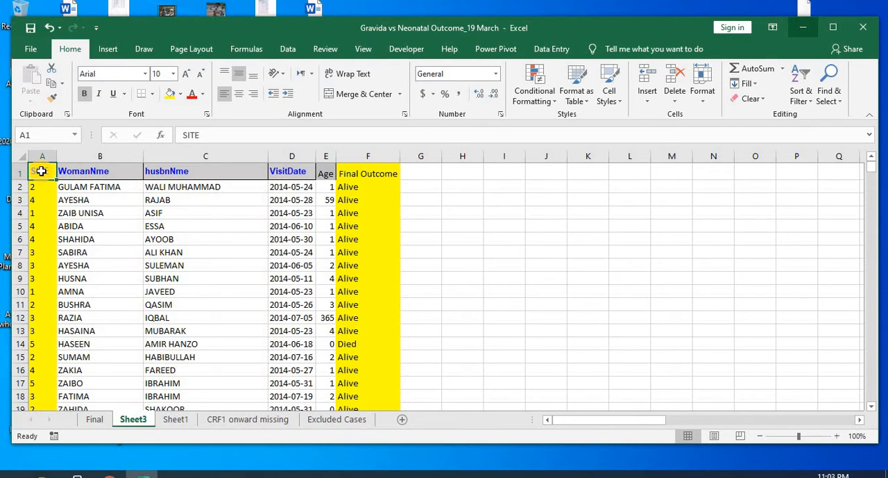
{"action": "key", "text": "shift+Right"}
{"action": "key", "text": "shift+Right"}
{"action": "key", "text": "shift+Right"}
{"action": "key", "text": "shift+Right"}
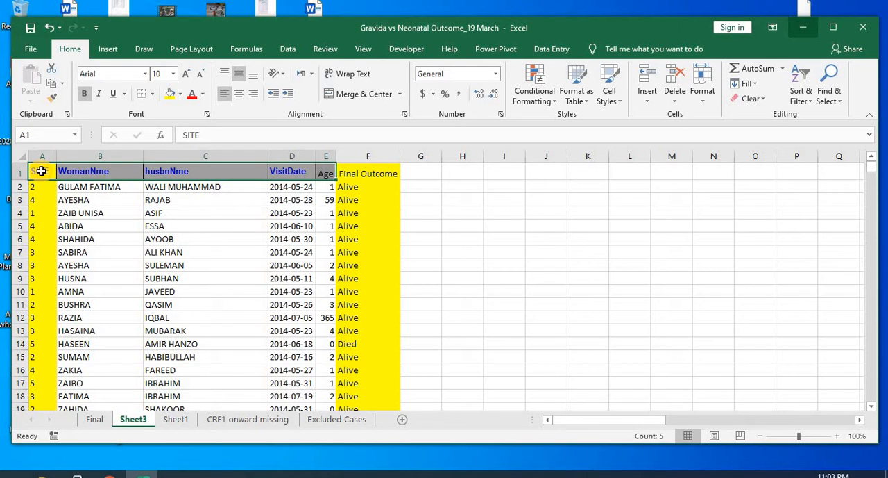
{"action": "left_click", "coordinate": [42, 171]}
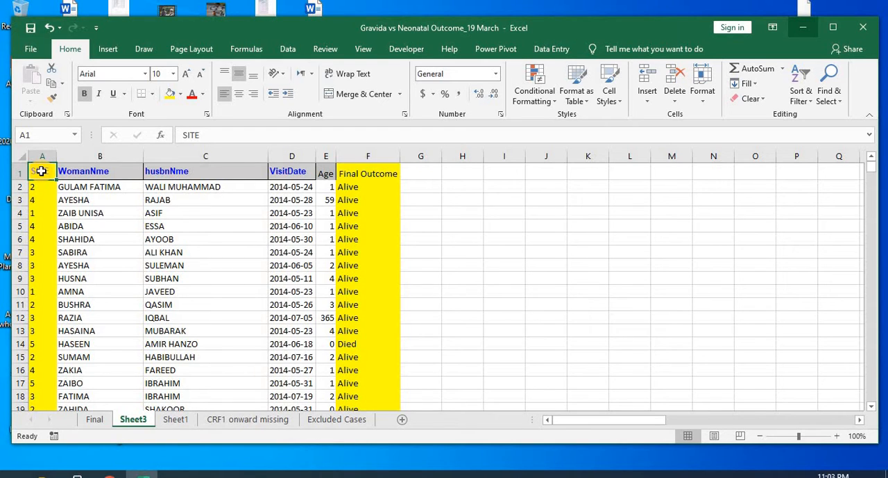
Step: Select the whole data range A1:F5621 including its headers and start creating a PivotTable from it
{"action": "key", "text": "Right"}
{"action": "key", "text": "Left"}
{"action": "key", "text": "Right"}
{"action": "key", "text": "Left"}
{"action": "key", "text": "shift+Right"}
{"action": "key", "text": "shift+Right"}
{"action": "key", "text": "shift+Right"}
{"action": "key", "text": "shift+Right"}
{"action": "key", "text": "shift+Right"}
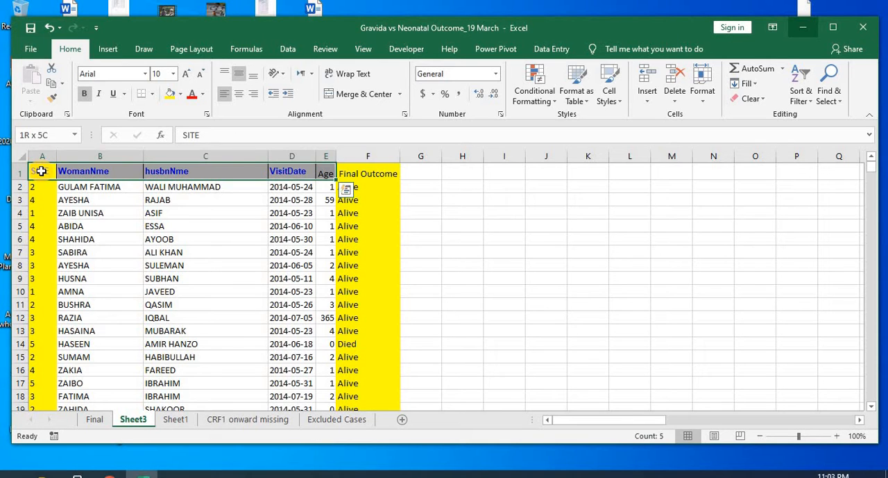
{"action": "key", "text": "ctrl+shift+Down"}
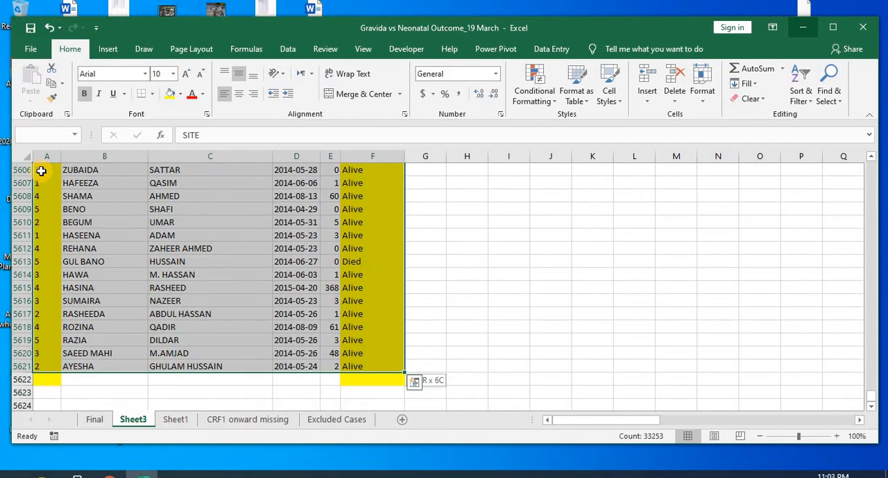
{"action": "left_click", "coordinate": [108, 50]}
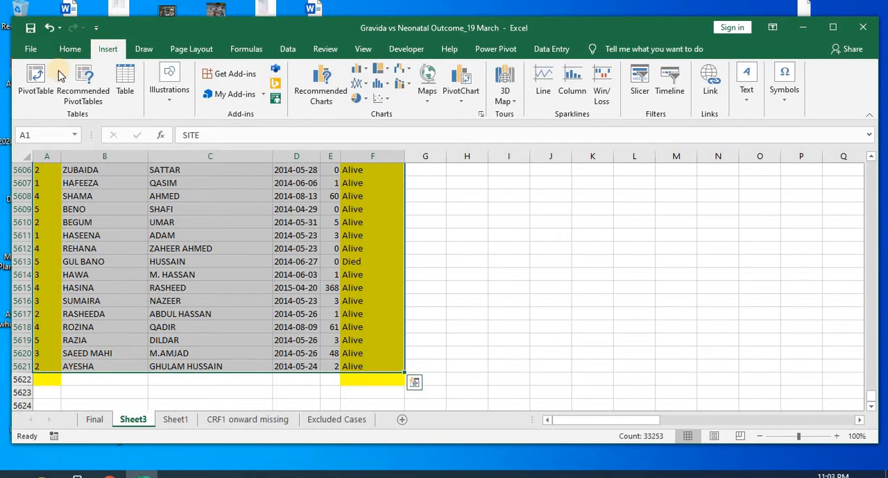
{"action": "left_click", "coordinate": [38, 78]}
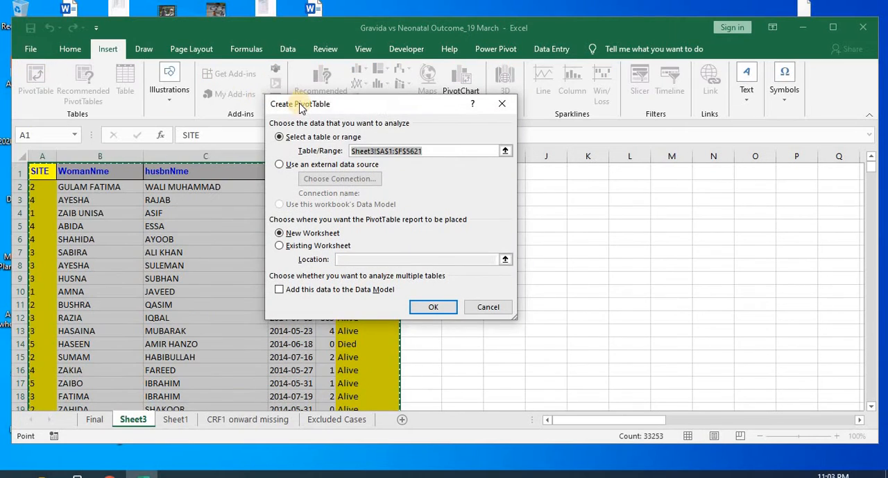
Step: Place the PivotTable for Sheet3!$A$1:$F$5621 on the existing worksheet at cell I2 and create it
{"action": "left_click_drag", "start_coordinate": [391, 113], "coordinate": [403, 123]}
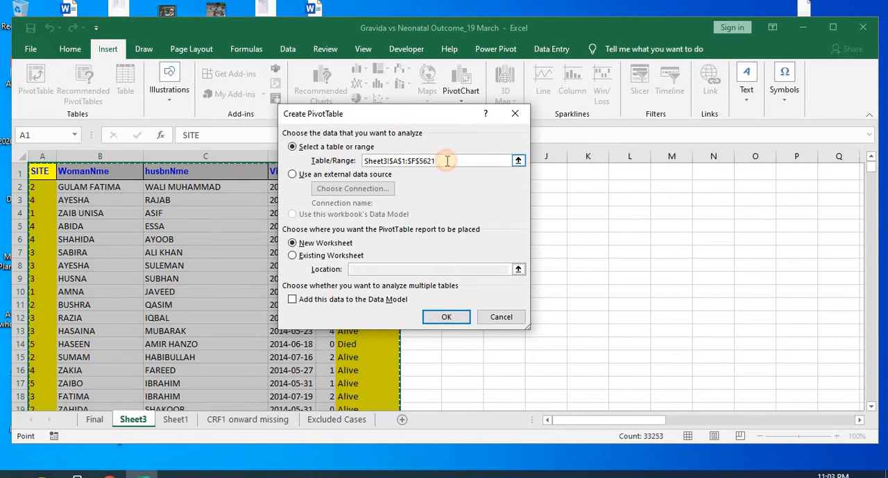
{"action": "left_click_drag", "start_coordinate": [442, 162], "coordinate": [361, 161]}
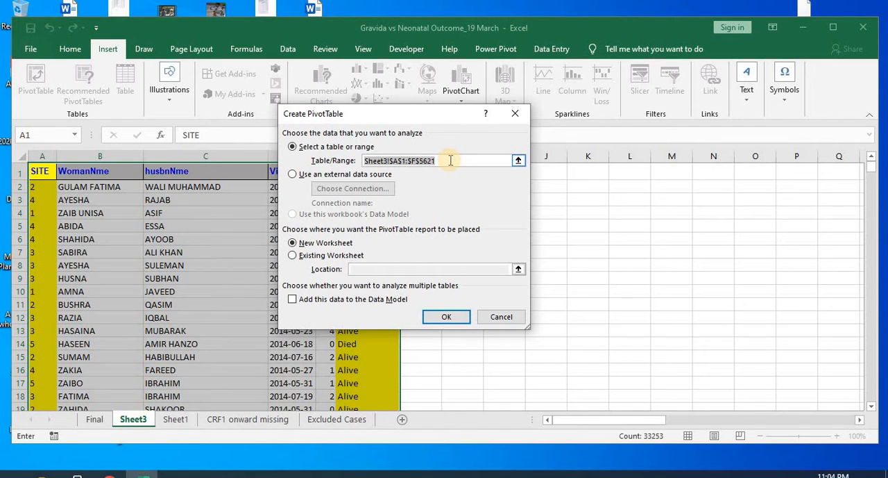
{"action": "left_click", "coordinate": [422, 119]}
{"action": "left_click_drag", "start_coordinate": [422, 119], "coordinate": [236, 85]}
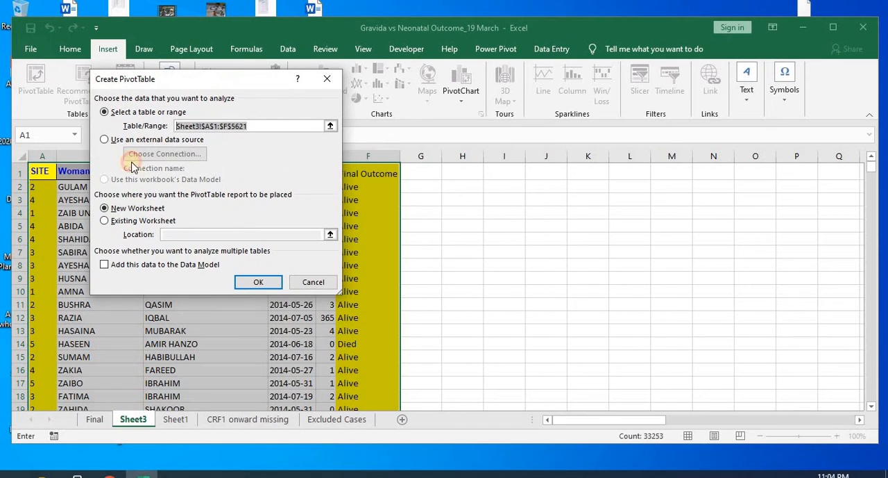
{"action": "left_click", "coordinate": [129, 209]}
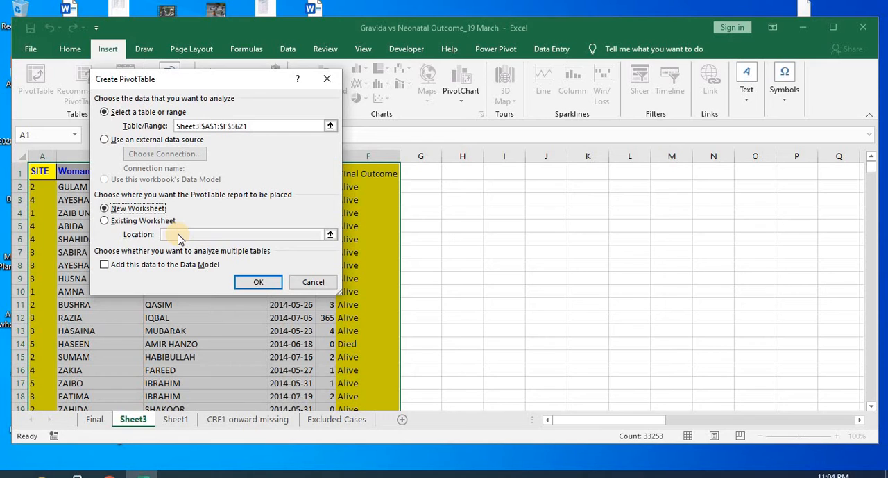
{"action": "left_click", "coordinate": [149, 222]}
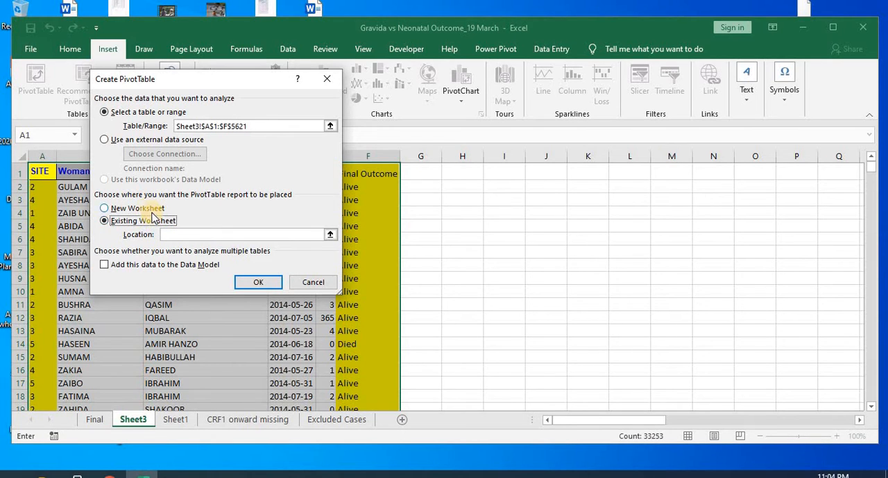
{"action": "left_click", "coordinate": [174, 234]}
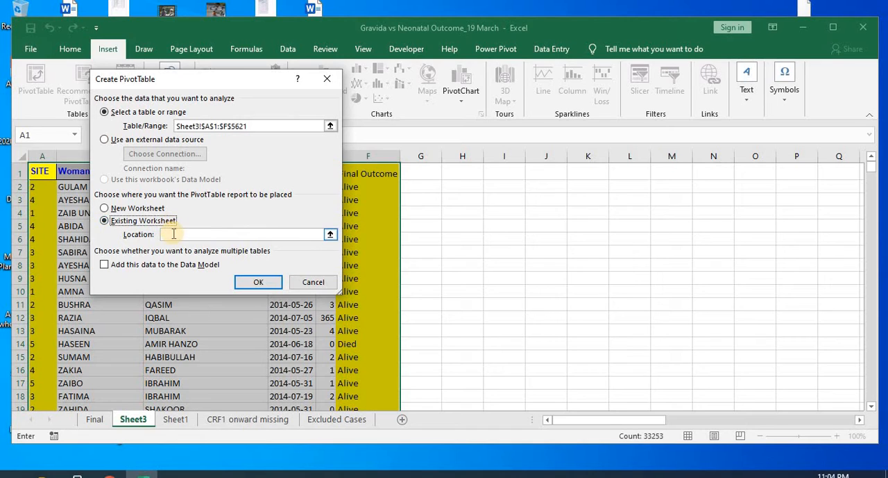
{"action": "left_click", "coordinate": [156, 221]}
{"action": "left_click", "coordinate": [173, 234]}
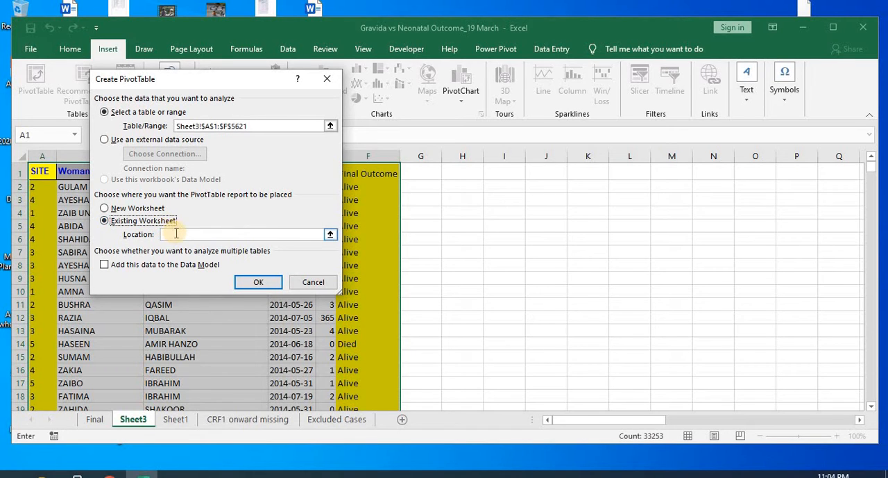
{"action": "left_click", "coordinate": [505, 184]}
{"action": "left_click", "coordinate": [258, 282]}
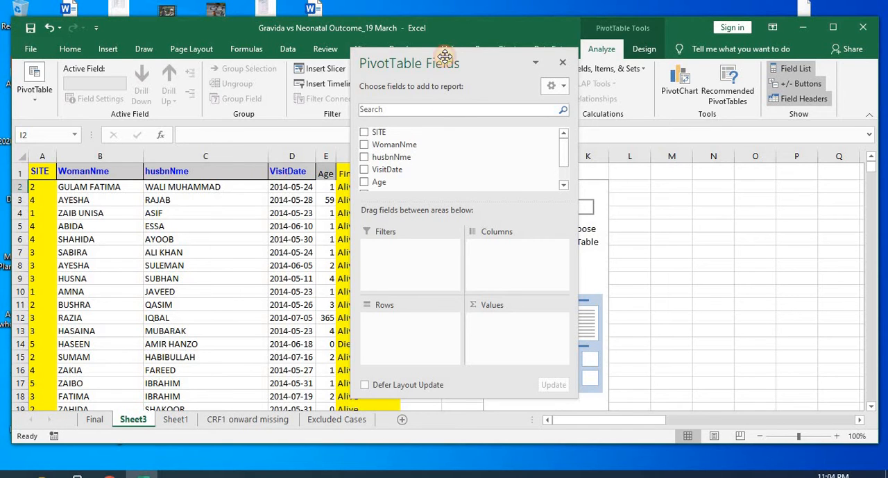
Step: Set SITE as the row field of the new PivotTable
{"action": "left_click_drag", "start_coordinate": [471, 77], "coordinate": [297, 86]}
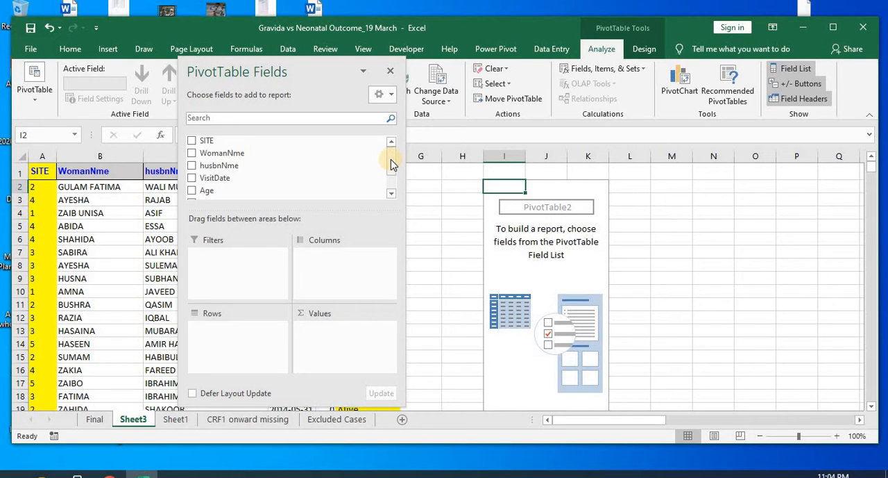
{"action": "left_click", "coordinate": [332, 269]}
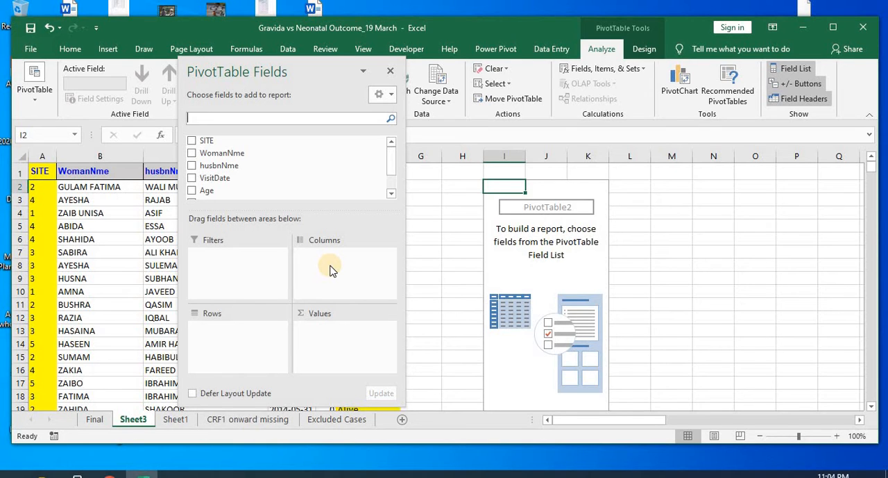
{"action": "left_click", "coordinate": [234, 265]}
{"action": "left_click_drag", "start_coordinate": [208, 141], "coordinate": [227, 254]}
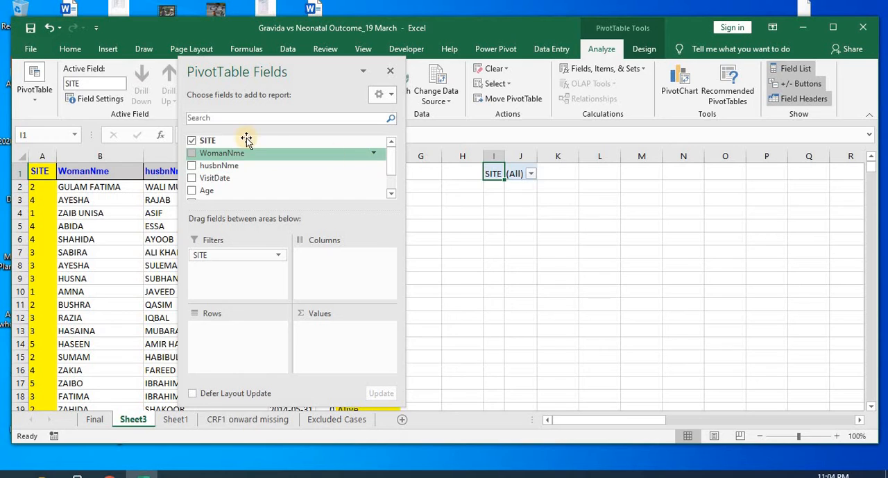
{"action": "left_click_drag", "start_coordinate": [229, 140], "coordinate": [233, 347]}
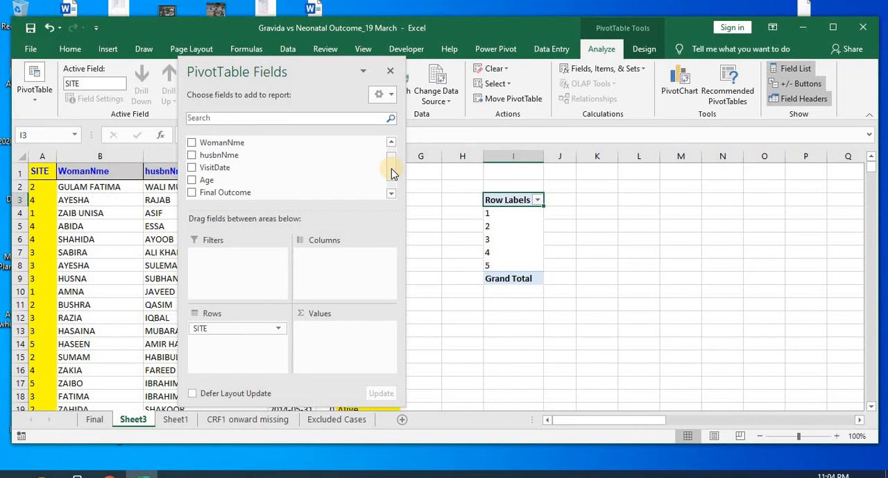
Step: Add the Final Outcome field to both the Columns and the Values areas of the PivotTable
{"action": "scroll", "coordinate": [393, 172], "scroll_direction": "down", "scroll_amount": 2}
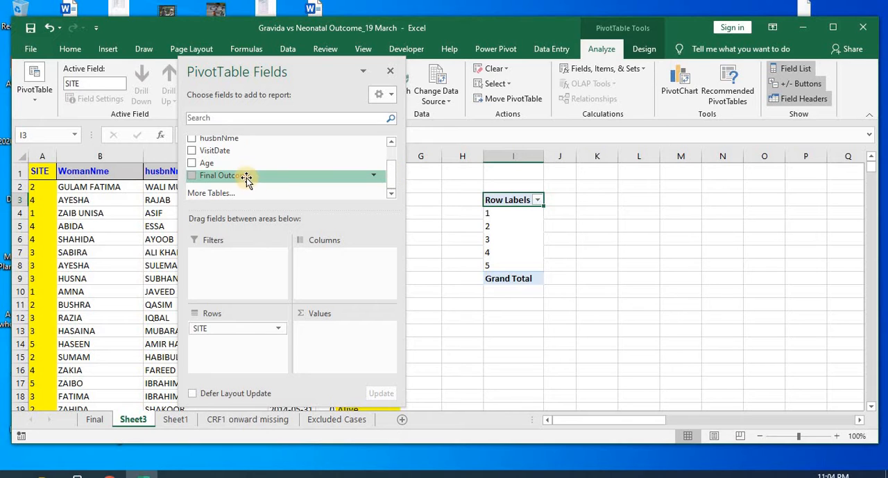
{"action": "left_click_drag", "start_coordinate": [246, 179], "coordinate": [333, 255]}
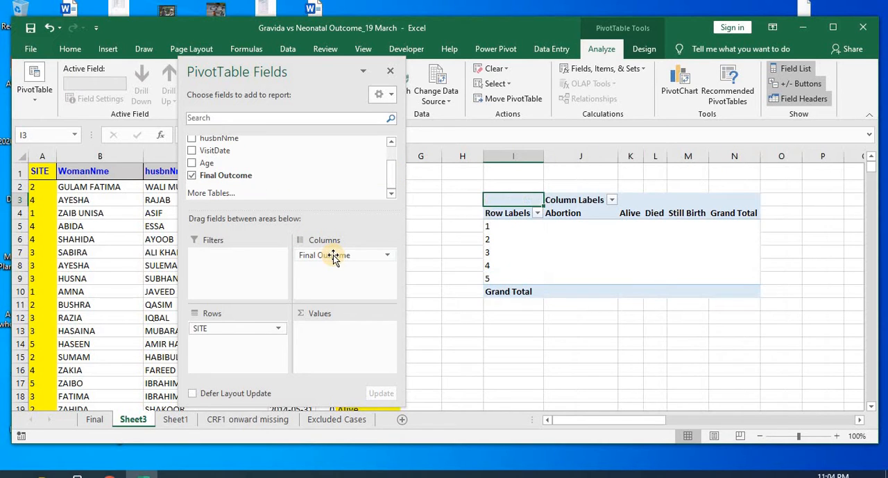
{"action": "left_click_drag", "start_coordinate": [317, 322], "coordinate": [326, 330]}
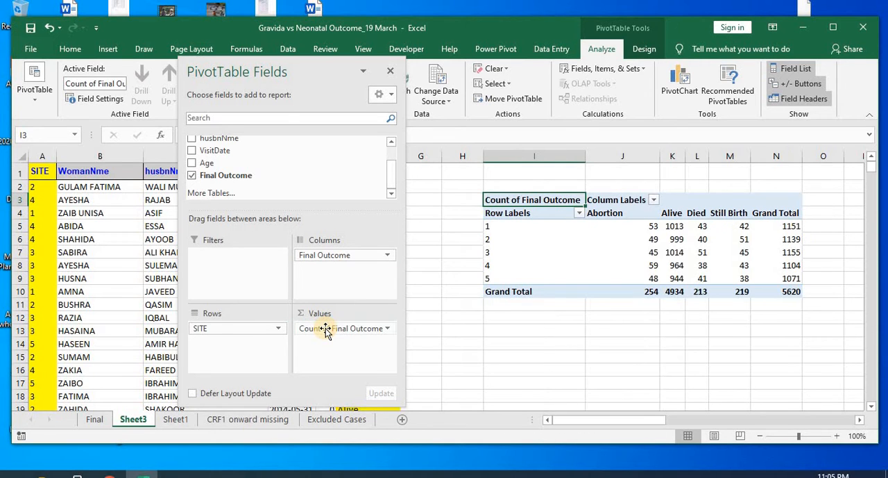
Step: Keep Count as the calculation that summarises the Final Outcome values
{"action": "left_click", "coordinate": [366, 330]}
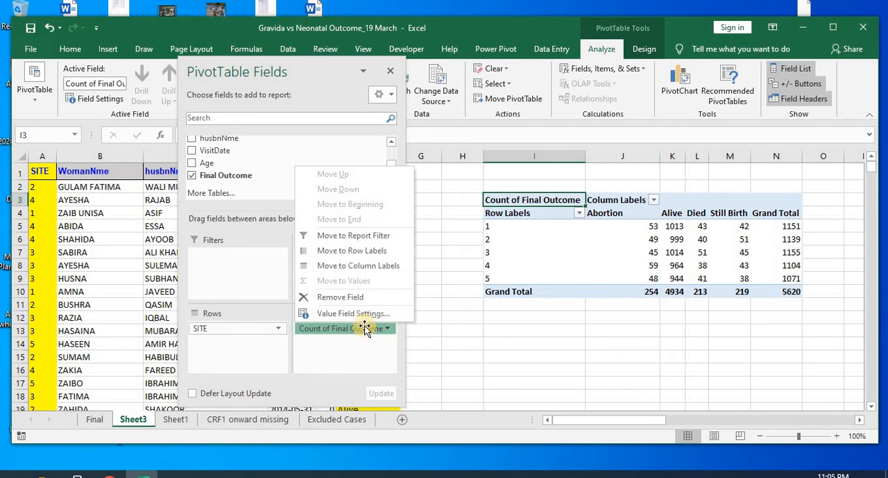
{"action": "left_click", "coordinate": [354, 313]}
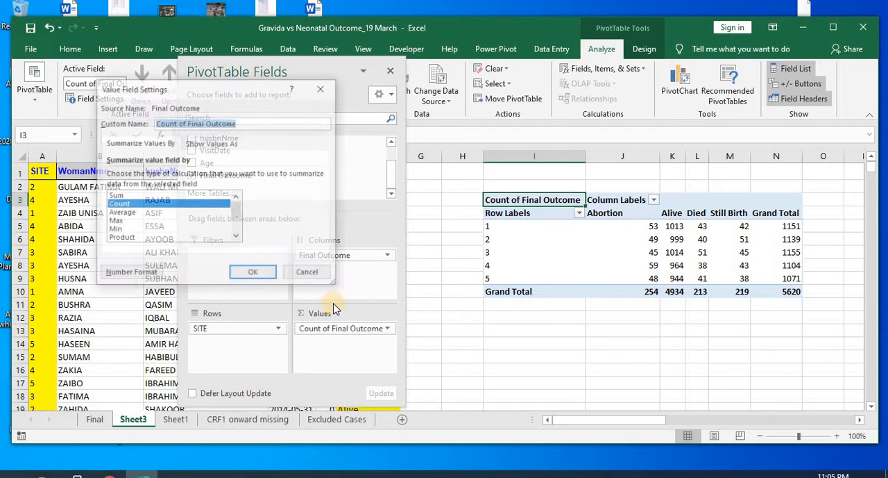
{"action": "left_click", "coordinate": [254, 272]}
{"action": "left_click", "coordinate": [517, 342]}
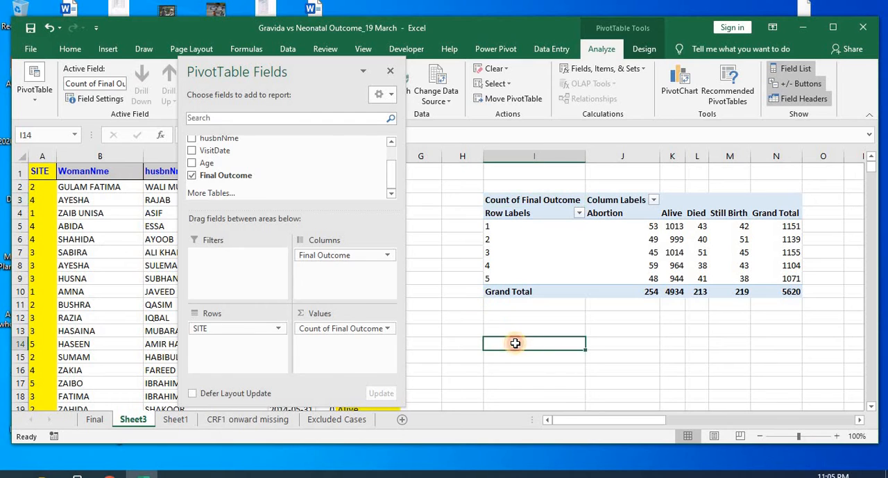
Step: Move SITE to the report filter area and back to the row area of the PivotTable
{"action": "mouse_move", "coordinate": [613, 424]}
{"action": "left_mouse_down"}
{"action": "mouse_move", "coordinate": [640, 422]}
{"action": "mouse_move", "coordinate": [625, 423]}
{"action": "left_mouse_up"}
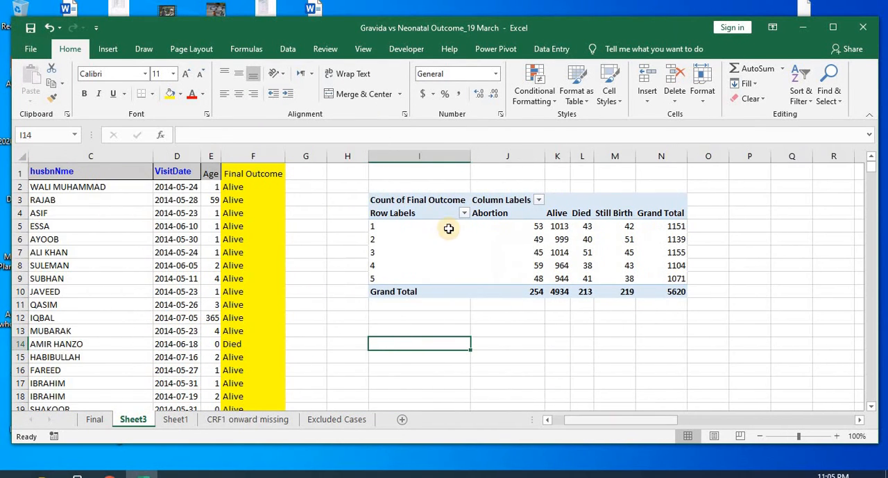
{"action": "left_click", "coordinate": [399, 212]}
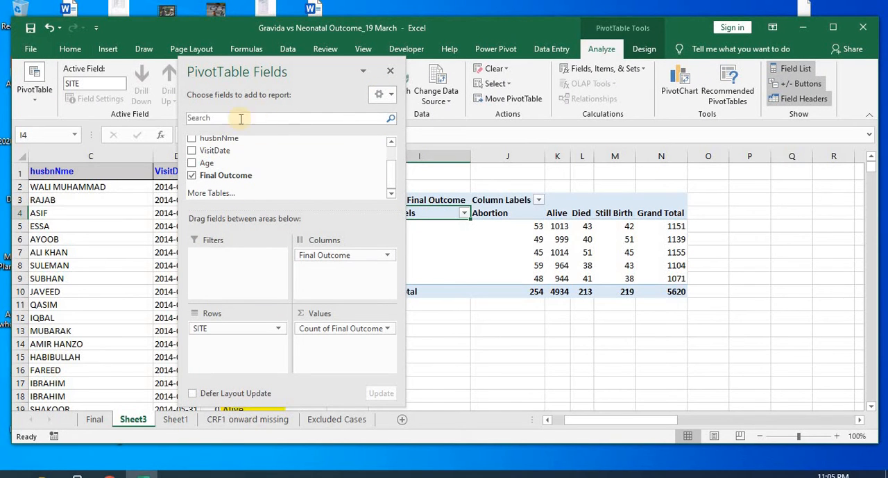
{"action": "left_click", "coordinate": [391, 179]}
{"action": "left_click_drag", "start_coordinate": [392, 179], "coordinate": [391, 143]}
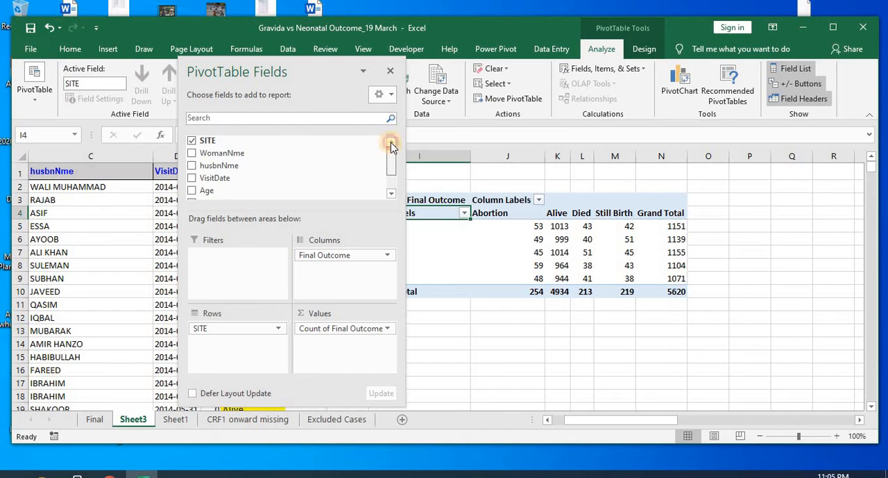
{"action": "left_click_drag", "start_coordinate": [248, 143], "coordinate": [243, 282]}
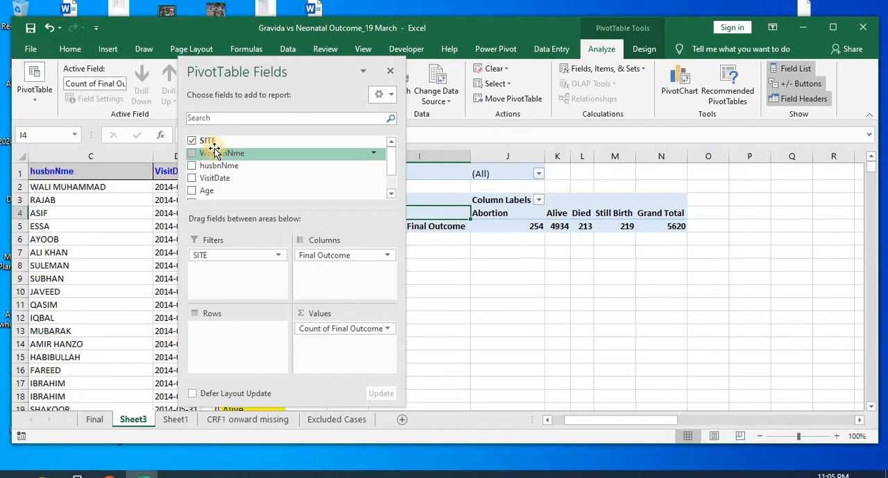
{"action": "left_click_drag", "start_coordinate": [198, 142], "coordinate": [229, 333]}
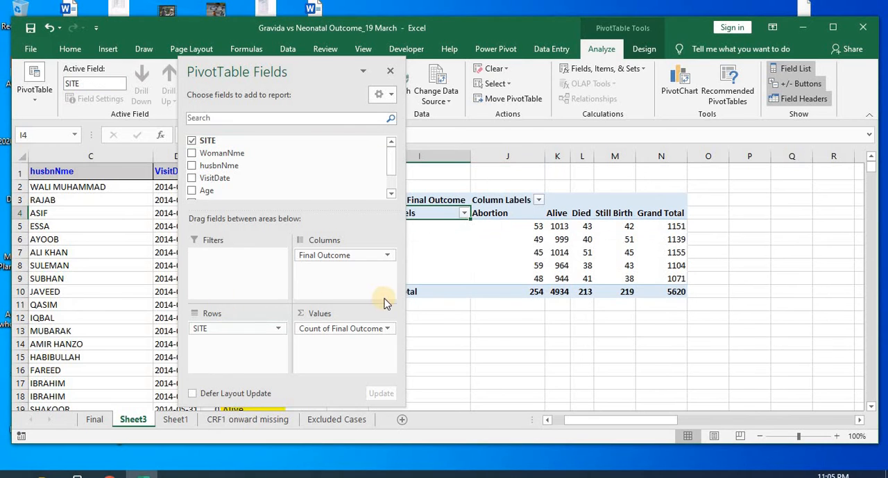
Step: Select the site 1 row of the PivotTable and close the field list
{"action": "left_click", "coordinate": [473, 342]}
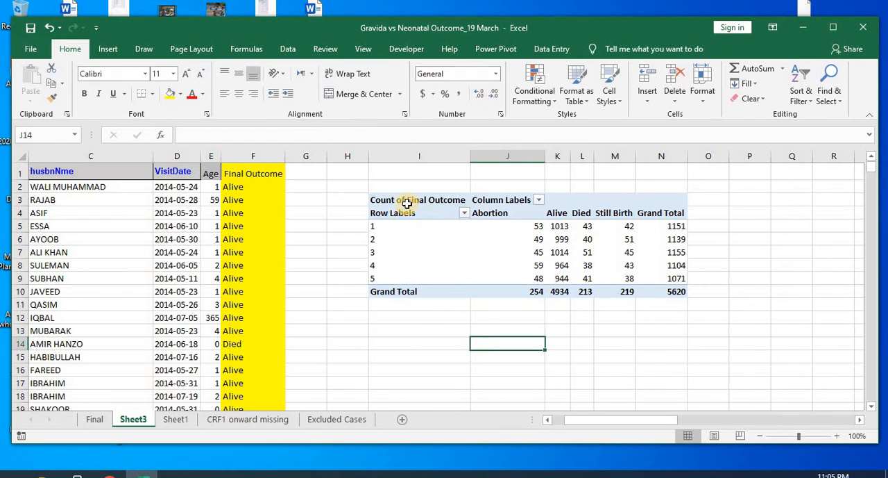
{"action": "left_click", "coordinate": [375, 225]}
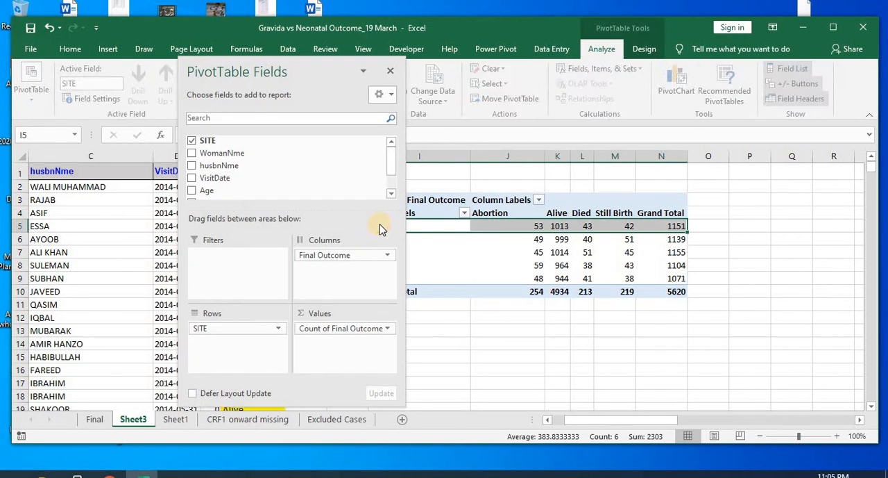
{"action": "left_click", "coordinate": [389, 73]}
Step: Examine the site 1 counts across the Abortion, Alive, Died, Still Birth and Grand Total columns
{"action": "left_click", "coordinate": [528, 225]}
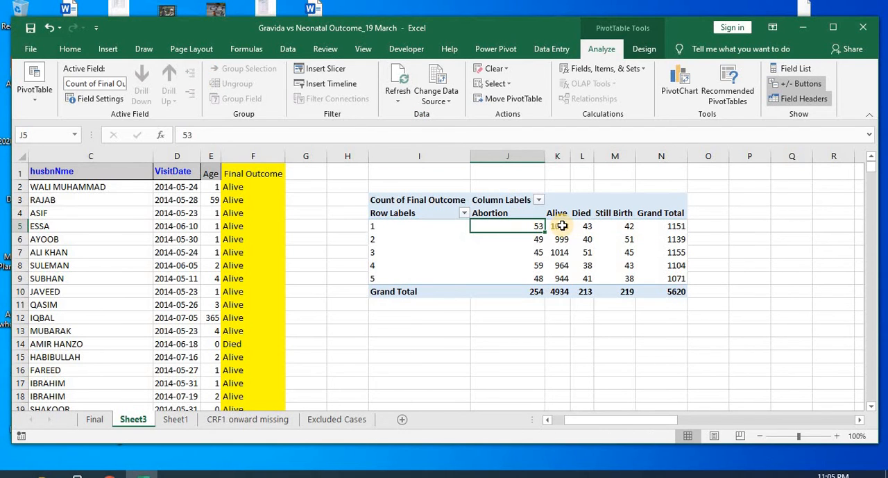
{"action": "left_click", "coordinate": [562, 225]}
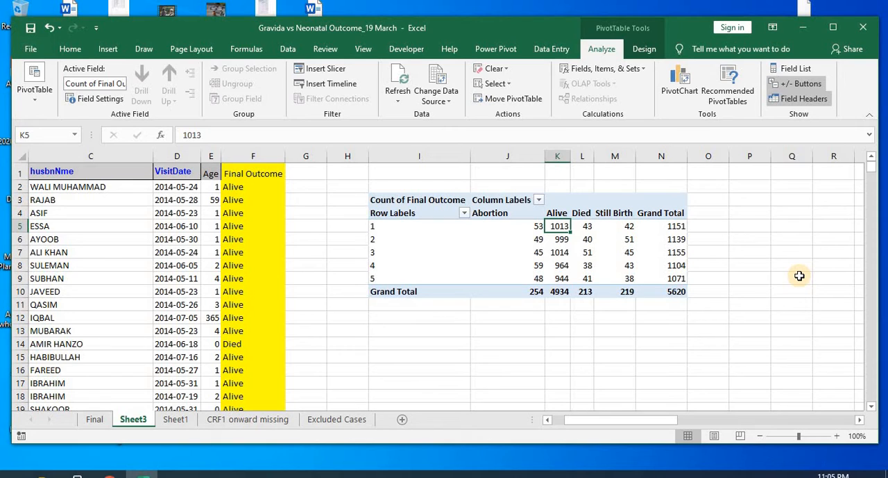
{"action": "key", "text": "Right"}
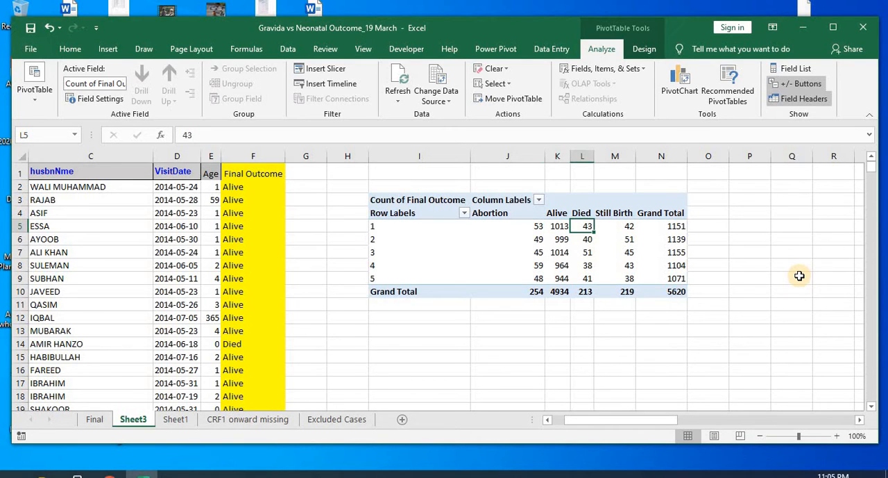
{"action": "key", "text": "Right"}
{"action": "key", "text": "Right"}
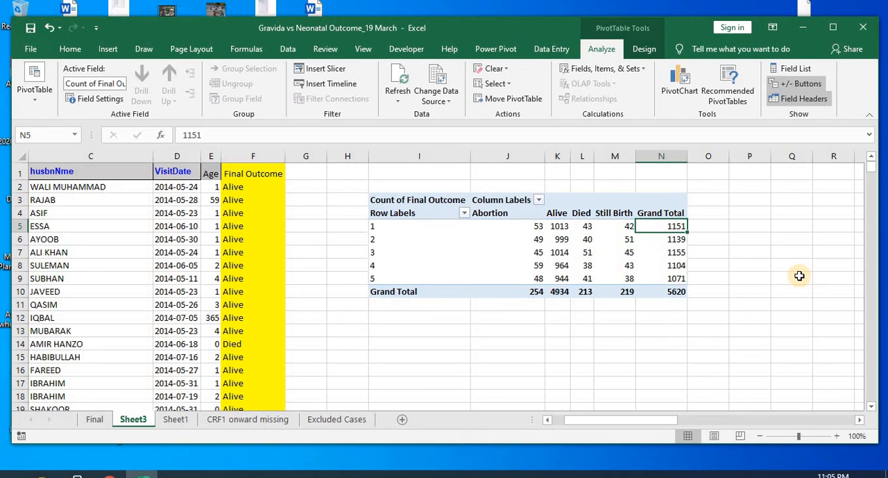
{"action": "key", "text": "Left"}
{"action": "key", "text": "Left"}
{"action": "key", "text": "Left"}
{"action": "key", "text": "Left"}
{"action": "key", "text": "Left"}
{"action": "key", "text": "Left"}
{"action": "key", "text": "Right"}
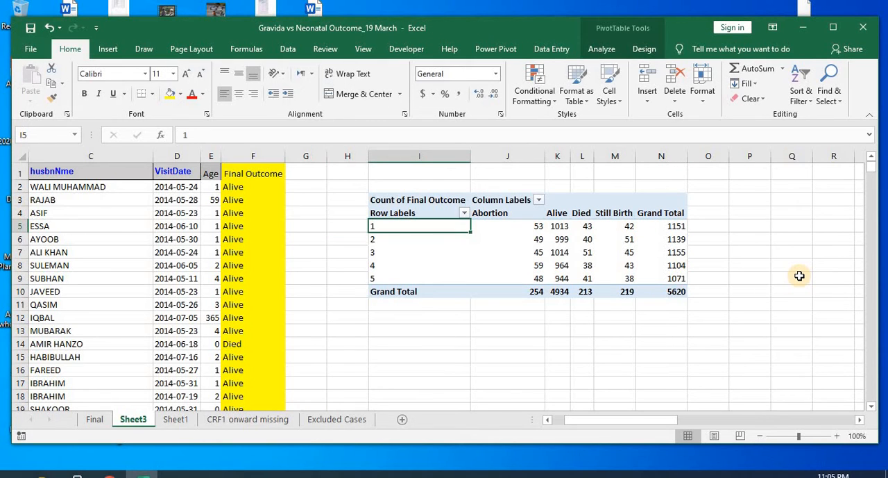
Step: Highlight the PivotTable rows from site 2 down to the Grand Total to review their counts
{"action": "key", "text": "Down"}
{"action": "key", "text": "shift+Right"}
{"action": "key", "text": "shift+Right"}
{"action": "key", "text": "shift+Right"}
{"action": "key", "text": "shift+Right"}
{"action": "key", "text": "shift+Right"}
{"action": "key", "text": "shift+Right"}
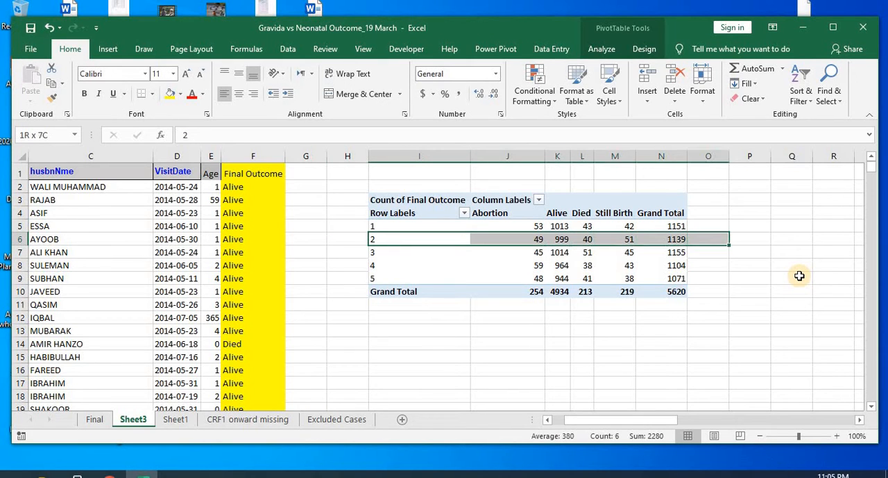
{"action": "key", "text": "shift+Down"}
{"action": "key", "text": "shift+Down"}
{"action": "key", "text": "shift+Down"}
{"action": "key", "text": "shift+Down"}
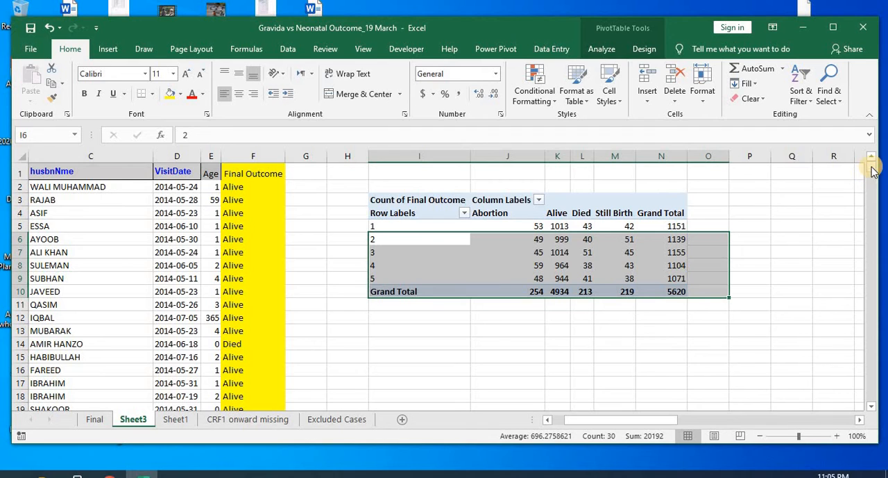
Step: Delete rows 338 to 352 from the source data on Sheet3
{"action": "left_click_drag", "start_coordinate": [873, 171], "coordinate": [874, 185]}
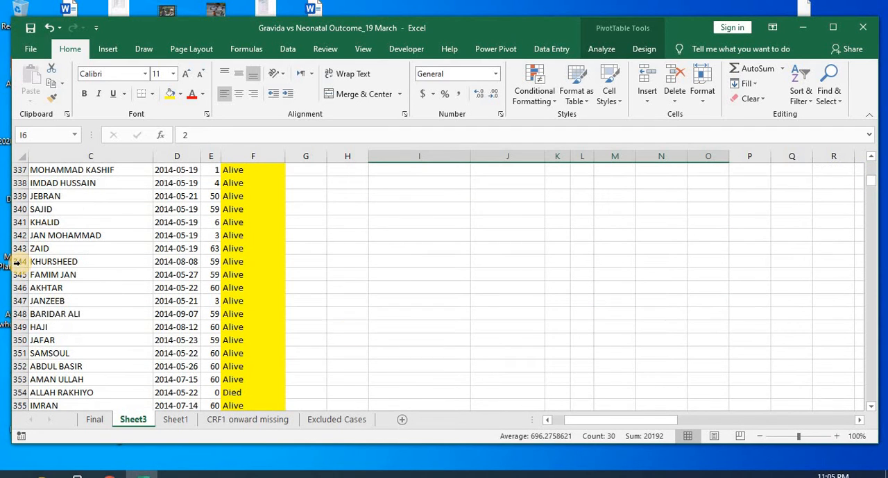
{"action": "left_click_drag", "start_coordinate": [23, 184], "coordinate": [22, 365]}
{"action": "right_click", "coordinate": [23, 366]}
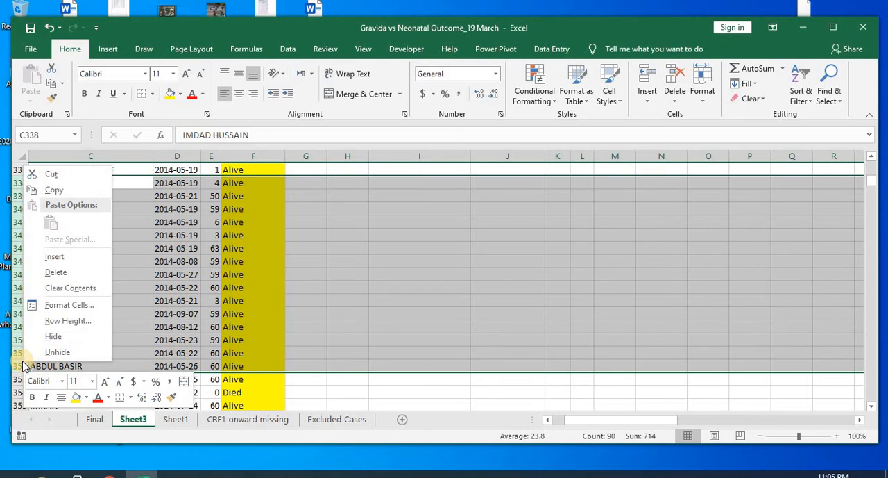
{"action": "left_click", "coordinate": [66, 273]}
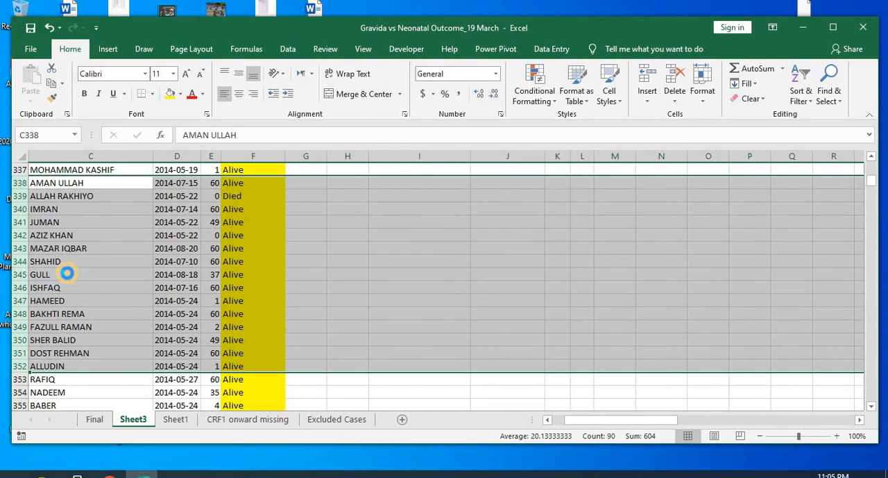
Step: Undo the row deletion and return to the Final Outcome header in cell F1
{"action": "key", "text": "ctrl+z"}
{"action": "key", "text": "ctrl+Home"}
{"action": "key", "text": "Right"}
{"action": "key", "text": "Right"}
{"action": "key", "text": "Right"}
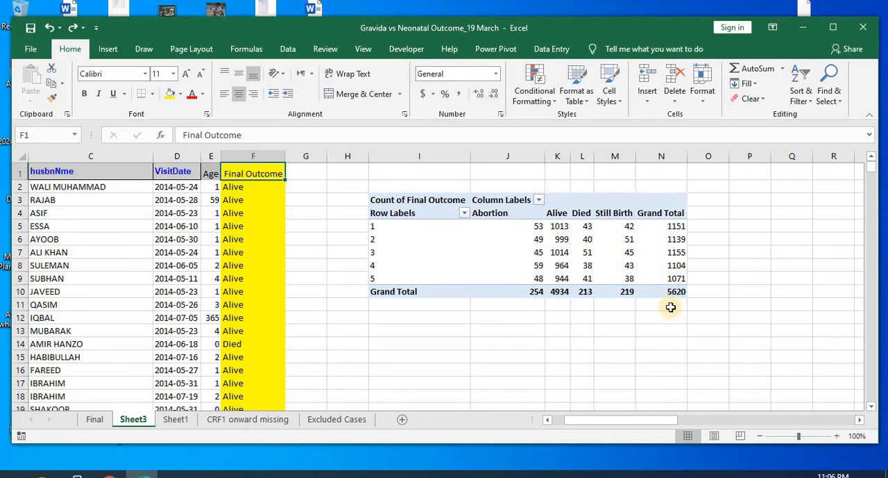
Step: Try to delete a block of source data rows on Sheet3 starting at row 10
{"action": "left_click", "coordinate": [143, 332]}
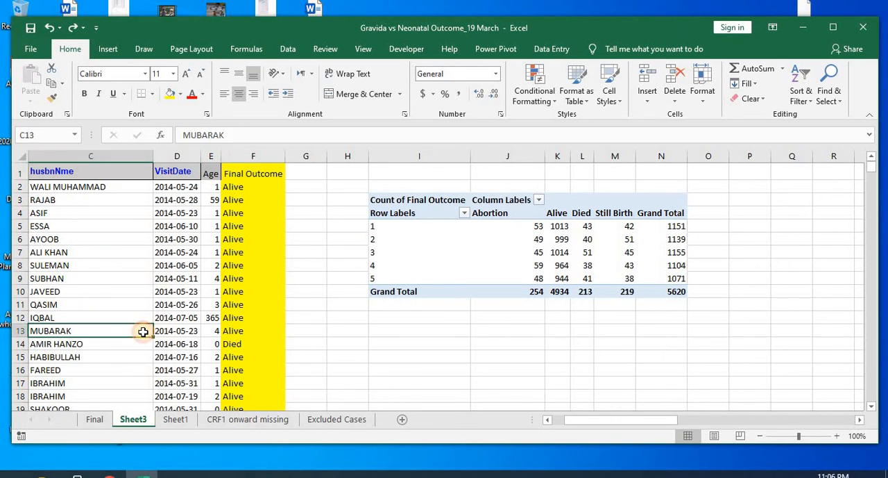
{"action": "key", "text": "Home"}
{"action": "key", "text": "Down"}
{"action": "key", "text": "Down"}
{"action": "key", "text": "Down"}
{"action": "key", "text": "Down"}
{"action": "key", "text": "Down"}
{"action": "key", "text": "Down"}
{"action": "key", "text": "Down"}
{"action": "key", "text": "Down"}
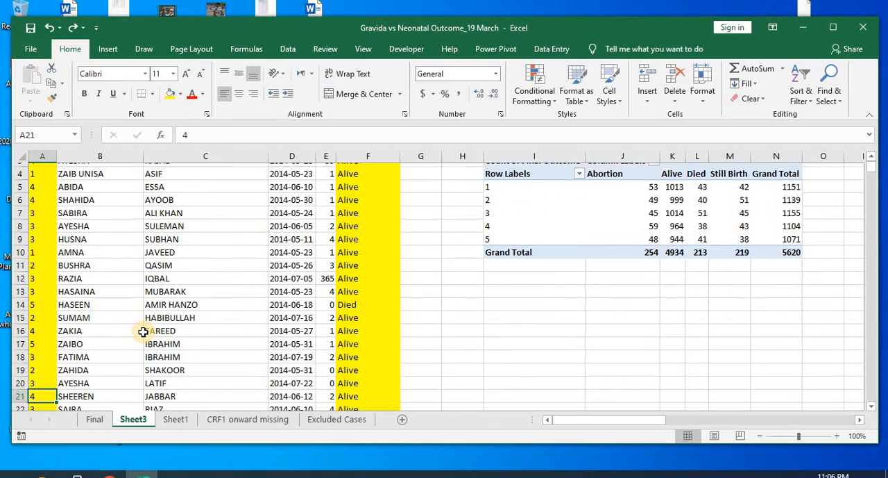
{"action": "left_click_drag", "start_coordinate": [18, 248], "coordinate": [33, 404]}
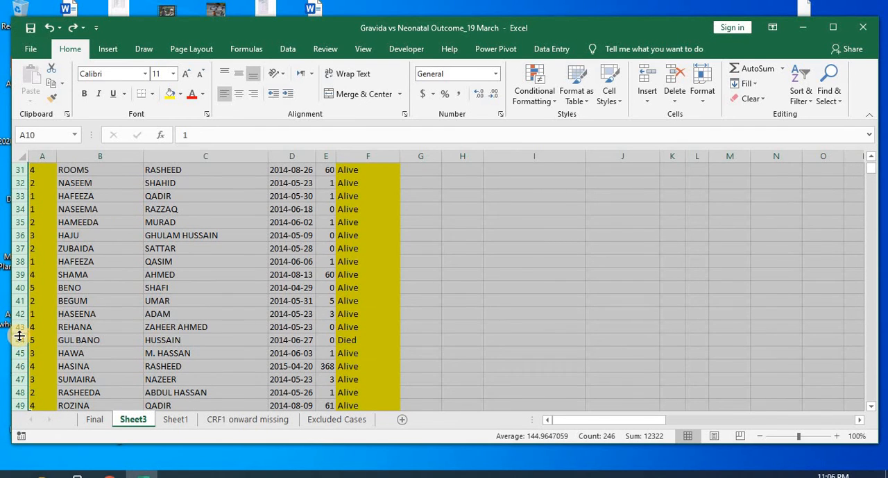
{"action": "right_click", "coordinate": [20, 335]}
{"action": "left_click", "coordinate": [67, 248]}
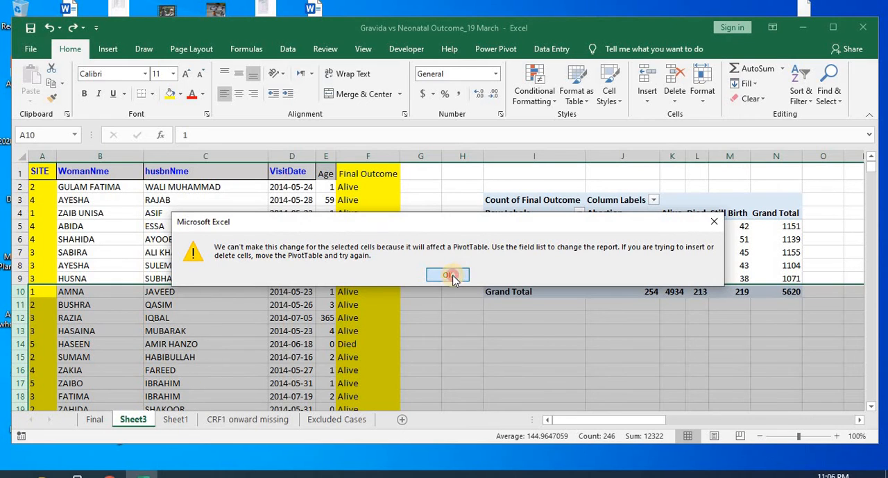
{"action": "left_click", "coordinate": [452, 275]}
{"action": "left_click", "coordinate": [294, 330]}
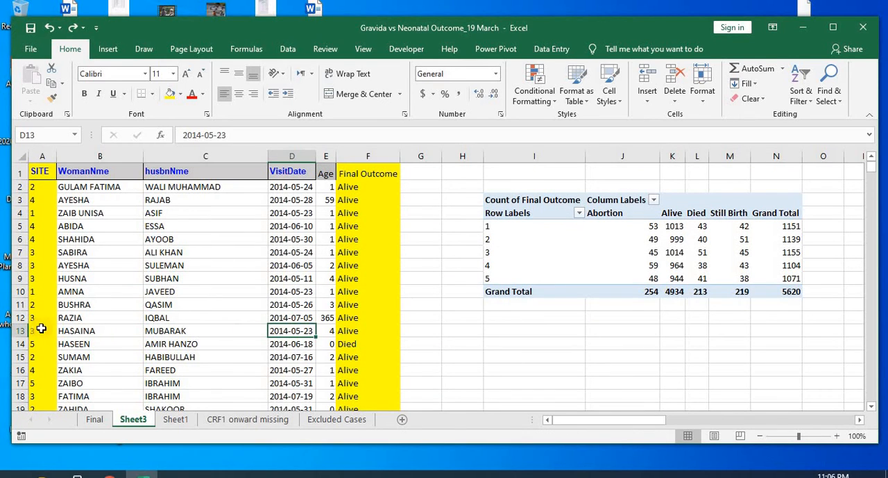
Step: Delete rows 13 to 76 from the source data on Sheet3
{"action": "left_click_drag", "start_coordinate": [21, 332], "coordinate": [40, 373]}
{"action": "right_click", "coordinate": [21, 340]}
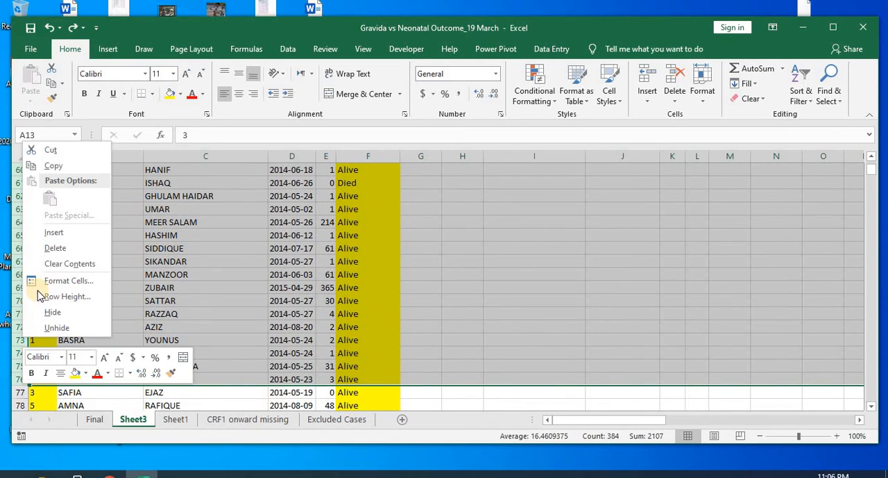
{"action": "left_click", "coordinate": [60, 251]}
{"action": "left_click", "coordinate": [324, 213]}
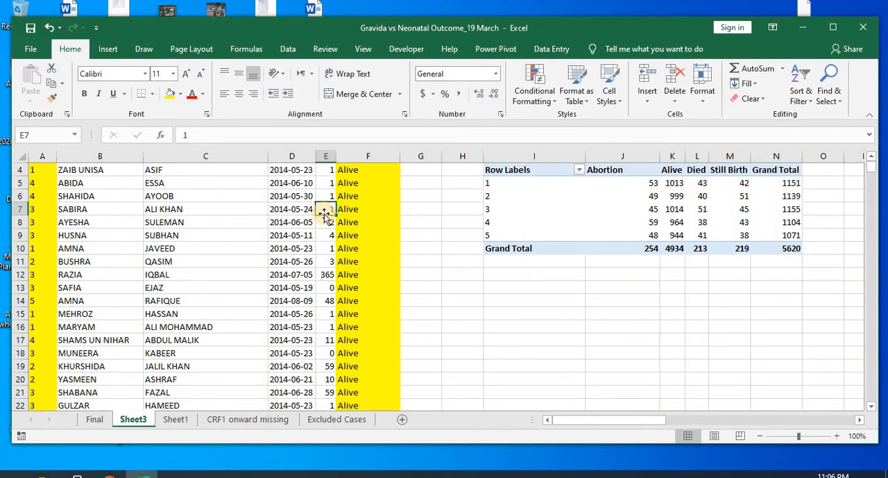
Step: Refresh all PivotTable data so the final outcome counts reflect the remaining source rows
{"action": "key", "text": "ctrl+Up"}
{"action": "key", "text": "Right"}
{"action": "key", "text": "Right"}
{"action": "key", "text": "Right"}
{"action": "key", "text": "Right"}
{"action": "key", "text": "Right"}
{"action": "key", "text": "Right"}
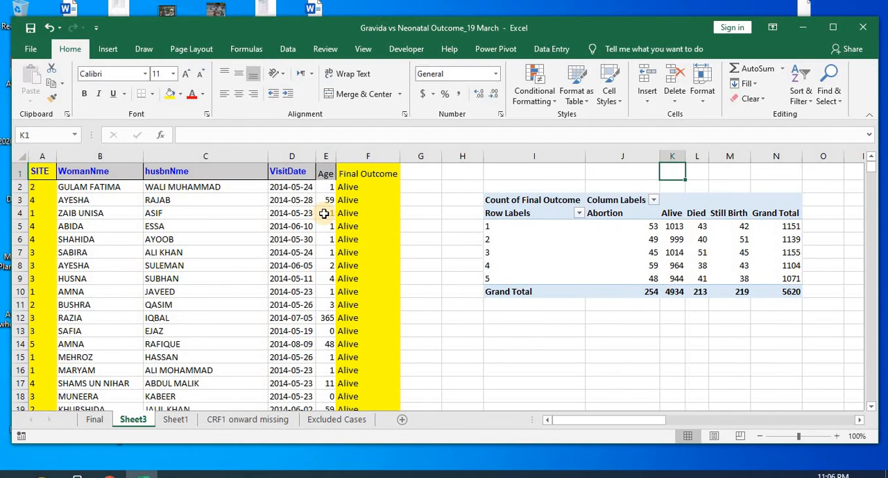
{"action": "key", "text": "Down"}
{"action": "key", "text": "Down"}
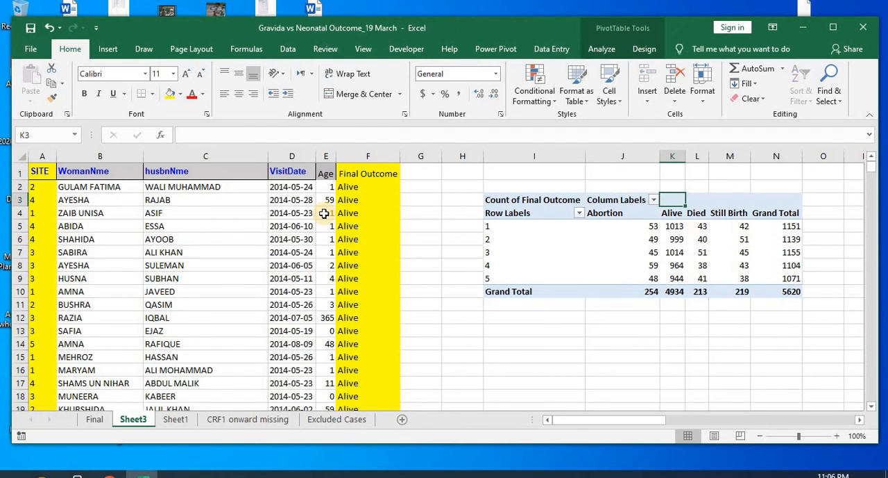
{"action": "left_click", "coordinate": [540, 213]}
{"action": "left_click", "coordinate": [601, 49]}
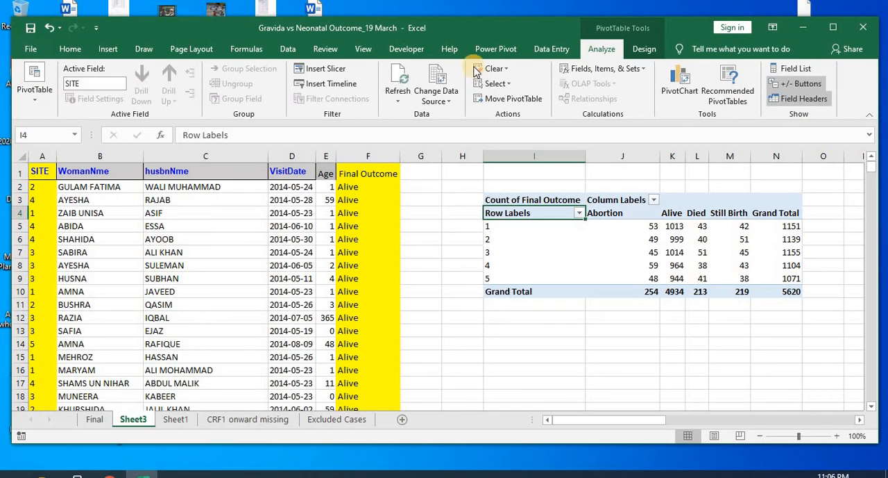
{"action": "left_click", "coordinate": [398, 97]}
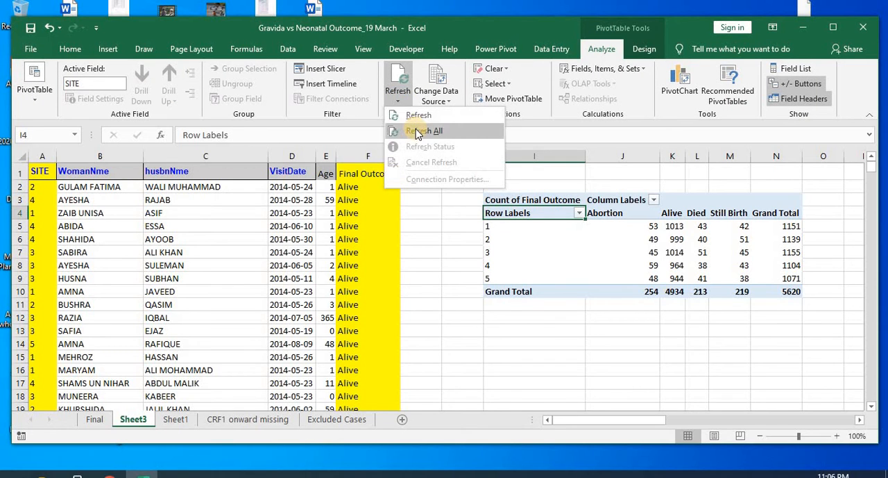
{"action": "left_click", "coordinate": [416, 130]}
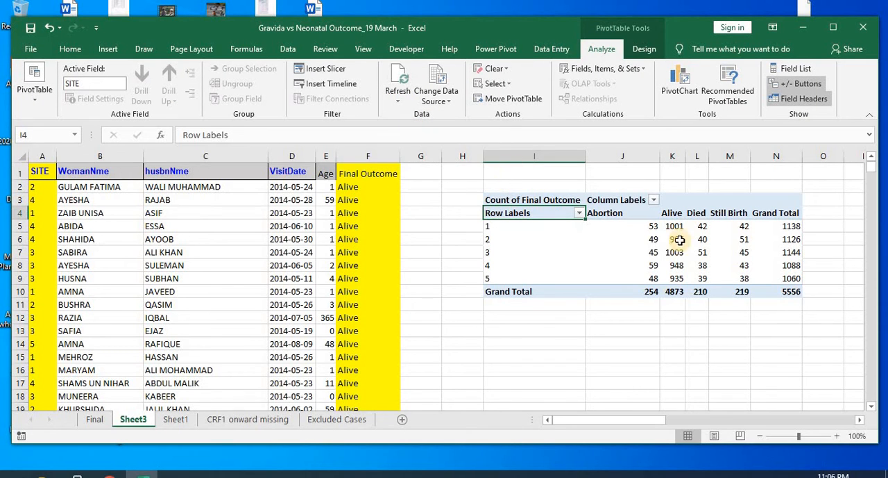
Step: Fill the overall Grand Total cell N10 of the PivotTable with yellow
{"action": "left_click", "coordinate": [785, 287]}
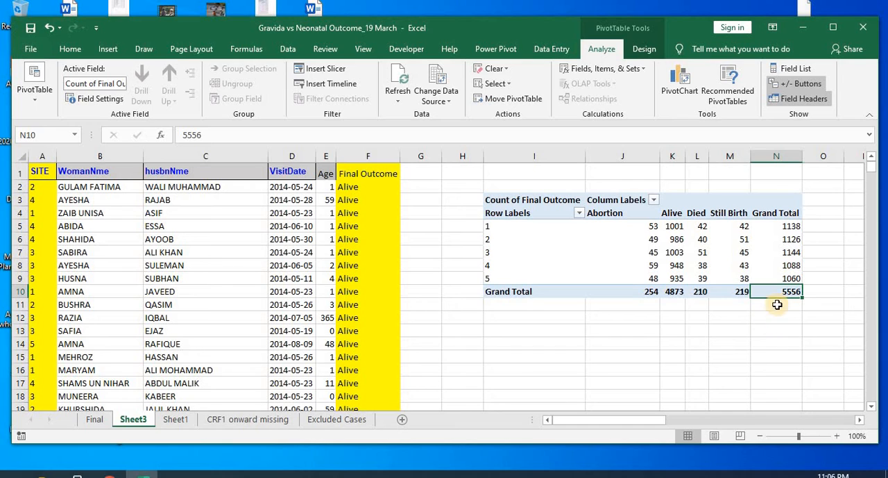
{"action": "left_click", "coordinate": [69, 48]}
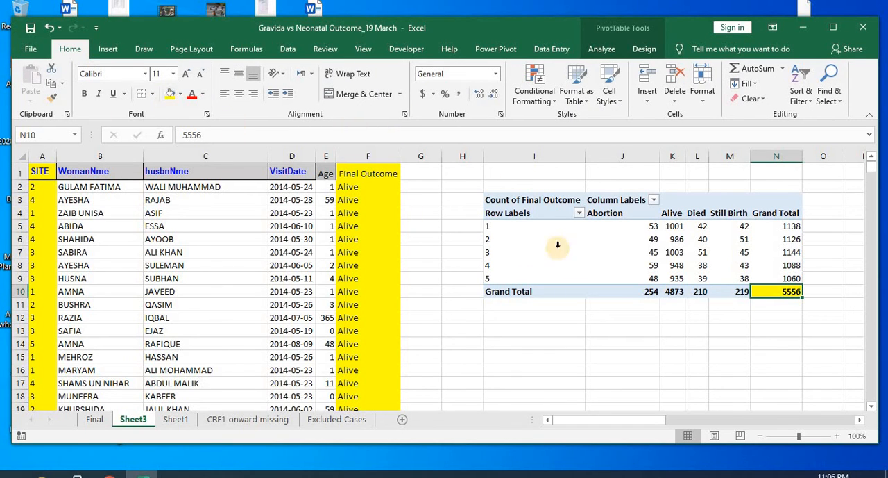
{"action": "left_click", "coordinate": [548, 209]}
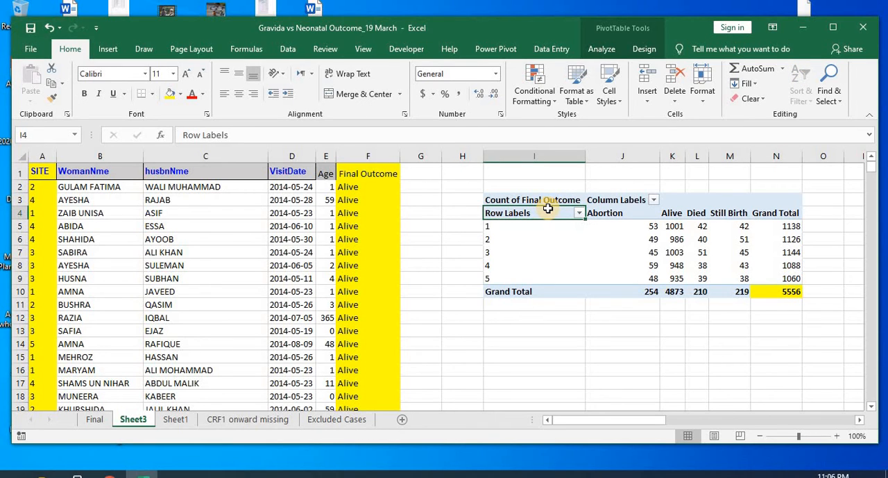
Step: Insert a 3-D Clustered Column PivotChart based on the PivotTable of final outcomes by site
{"action": "left_click_drag", "start_coordinate": [534, 199], "coordinate": [779, 290]}
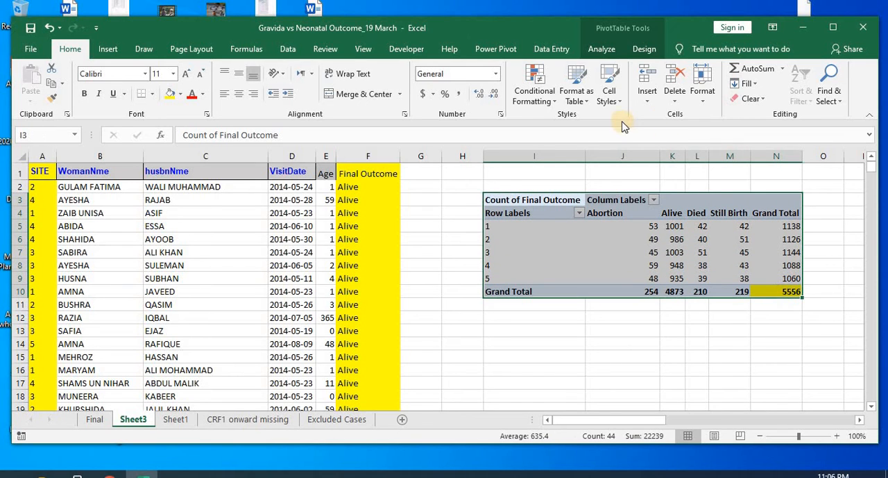
{"action": "left_click", "coordinate": [602, 50]}
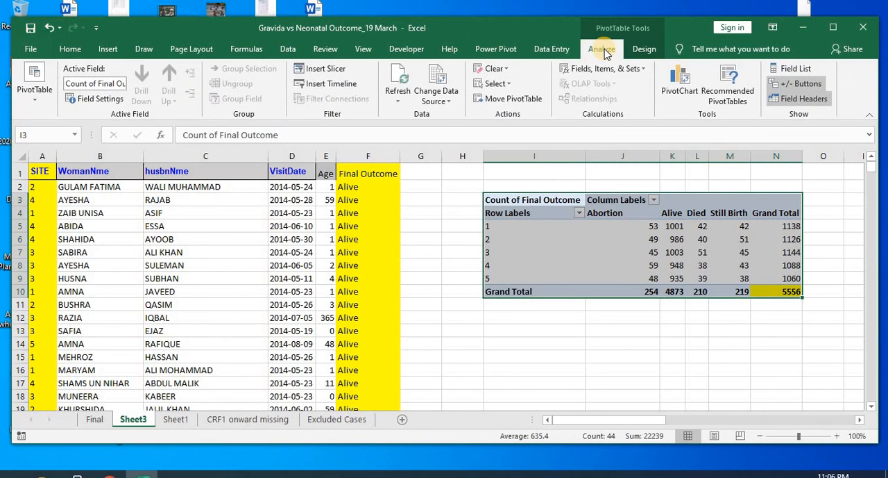
{"action": "left_click_drag", "start_coordinate": [566, 214], "coordinate": [770, 288]}
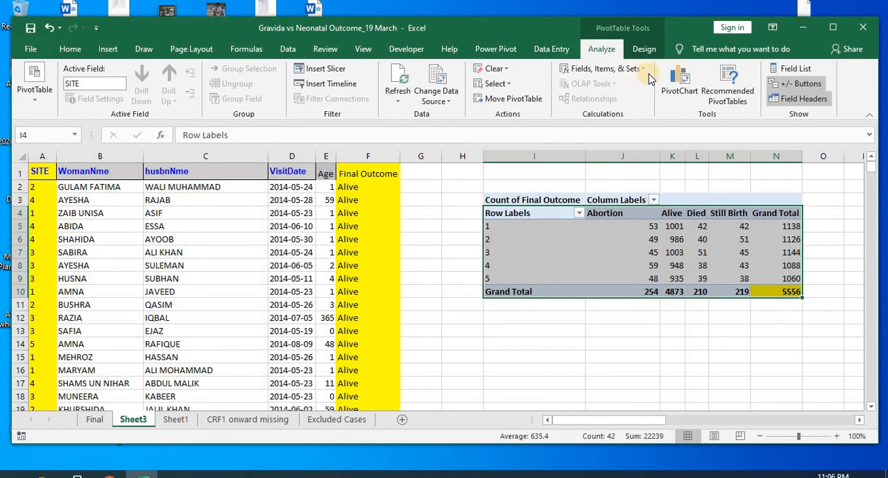
{"action": "left_click", "coordinate": [677, 80]}
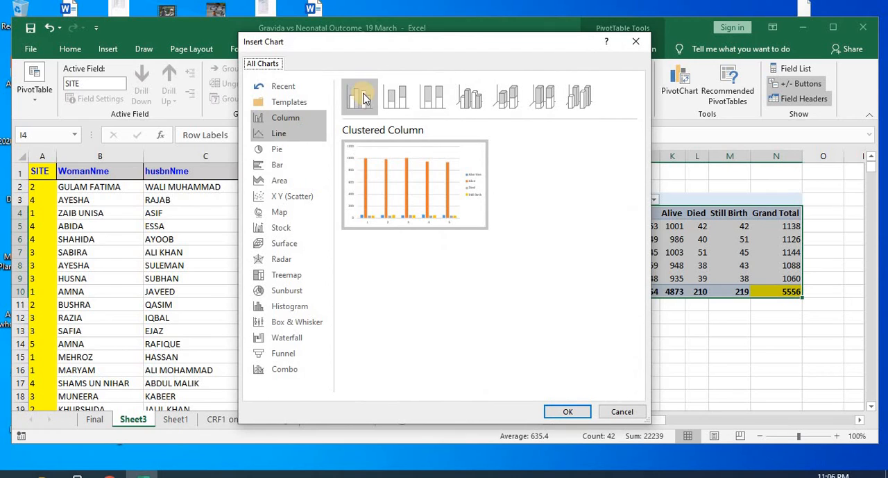
{"action": "left_click", "coordinate": [396, 98]}
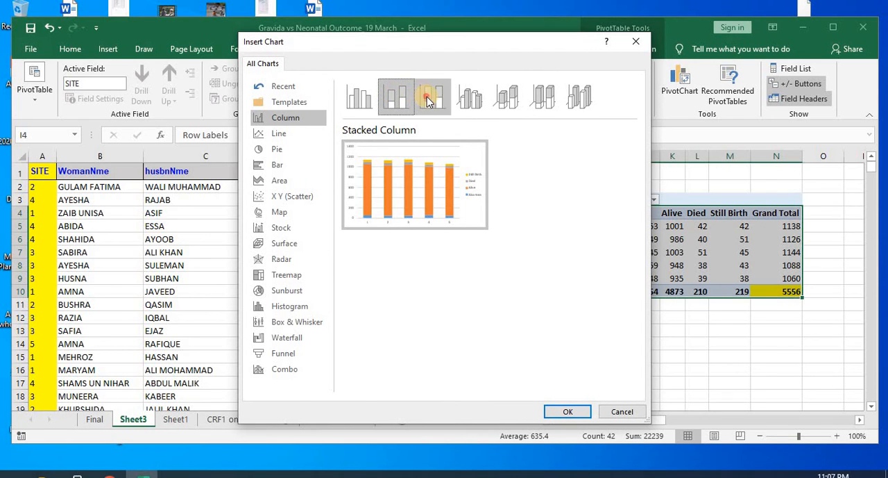
{"action": "left_click", "coordinate": [430, 97]}
{"action": "left_click", "coordinate": [470, 101]}
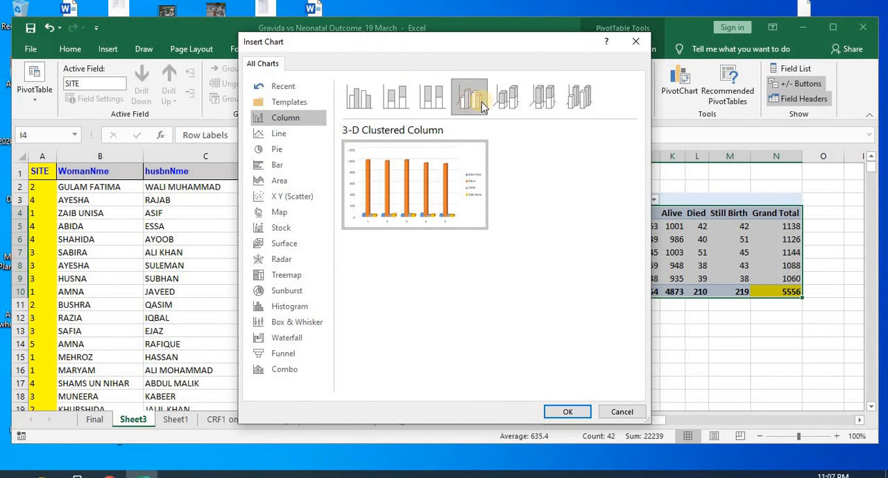
{"action": "left_click", "coordinate": [567, 411]}
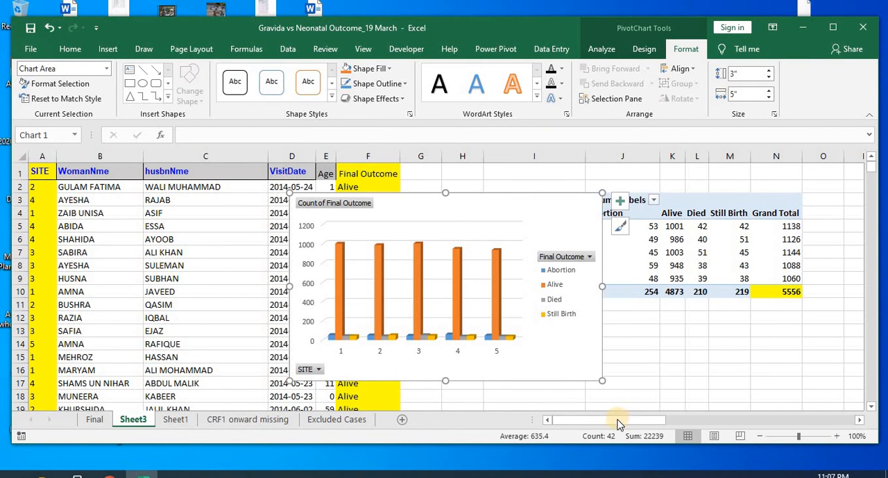
Step: Move the PivotChart off the data into the empty cells beside the PivotTable, from about column O to V
{"action": "left_click_drag", "start_coordinate": [618, 420], "coordinate": [647, 413]}
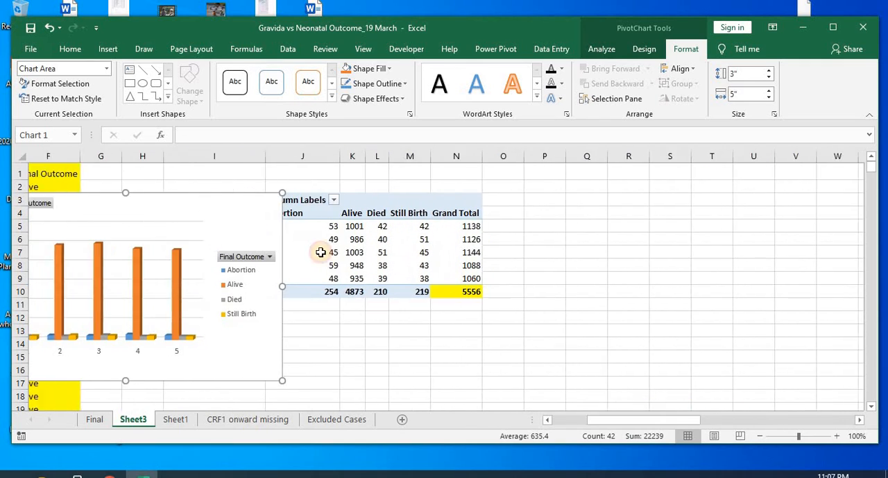
{"action": "left_click_drag", "start_coordinate": [213, 209], "coordinate": [758, 190]}
{"action": "left_click", "coordinate": [352, 206]}
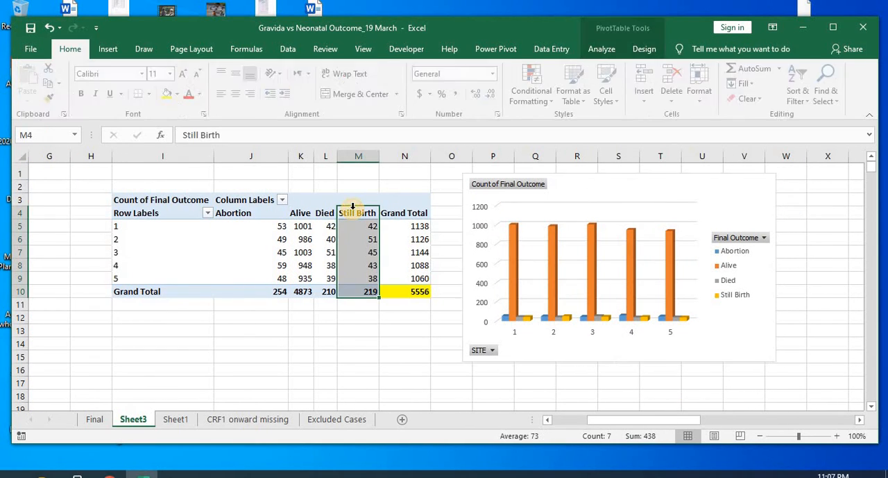
{"action": "left_click", "coordinate": [167, 210]}
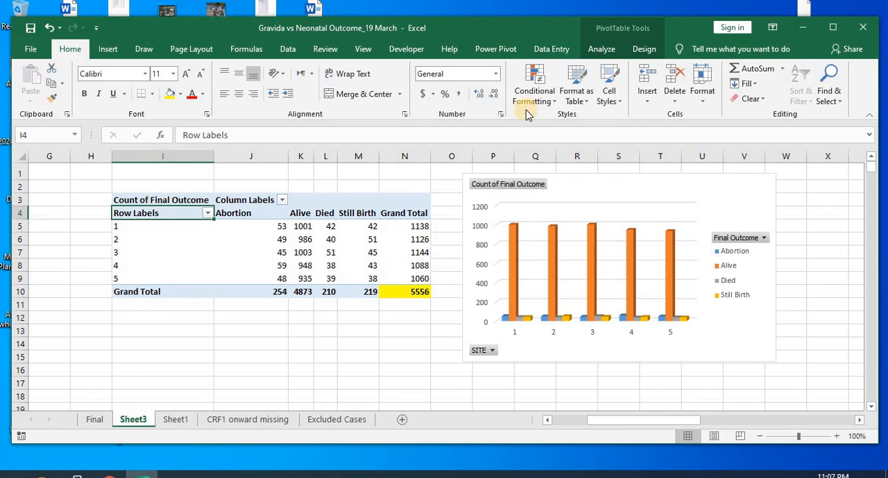
{"action": "left_click", "coordinate": [602, 50]}
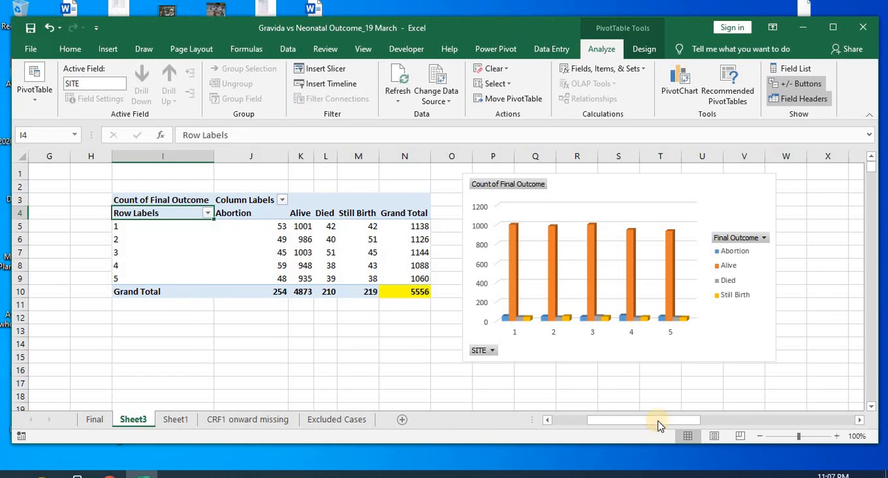
{"action": "left_click_drag", "start_coordinate": [659, 424], "coordinate": [573, 430]}
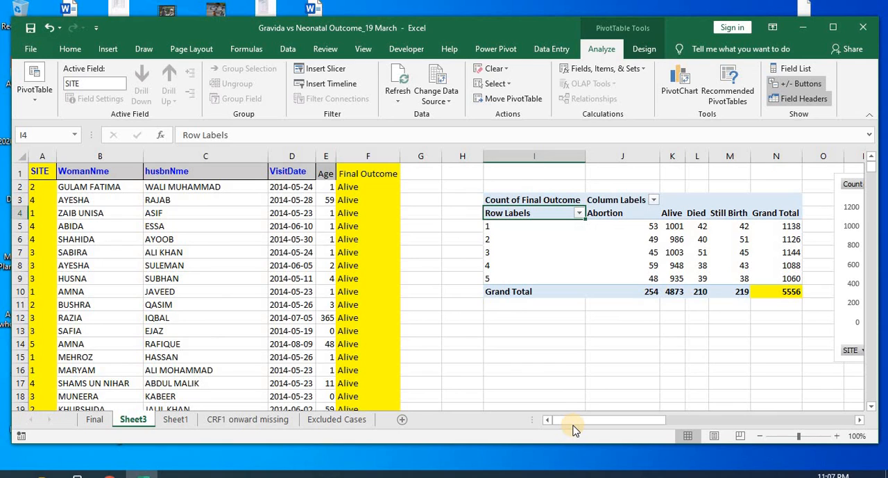